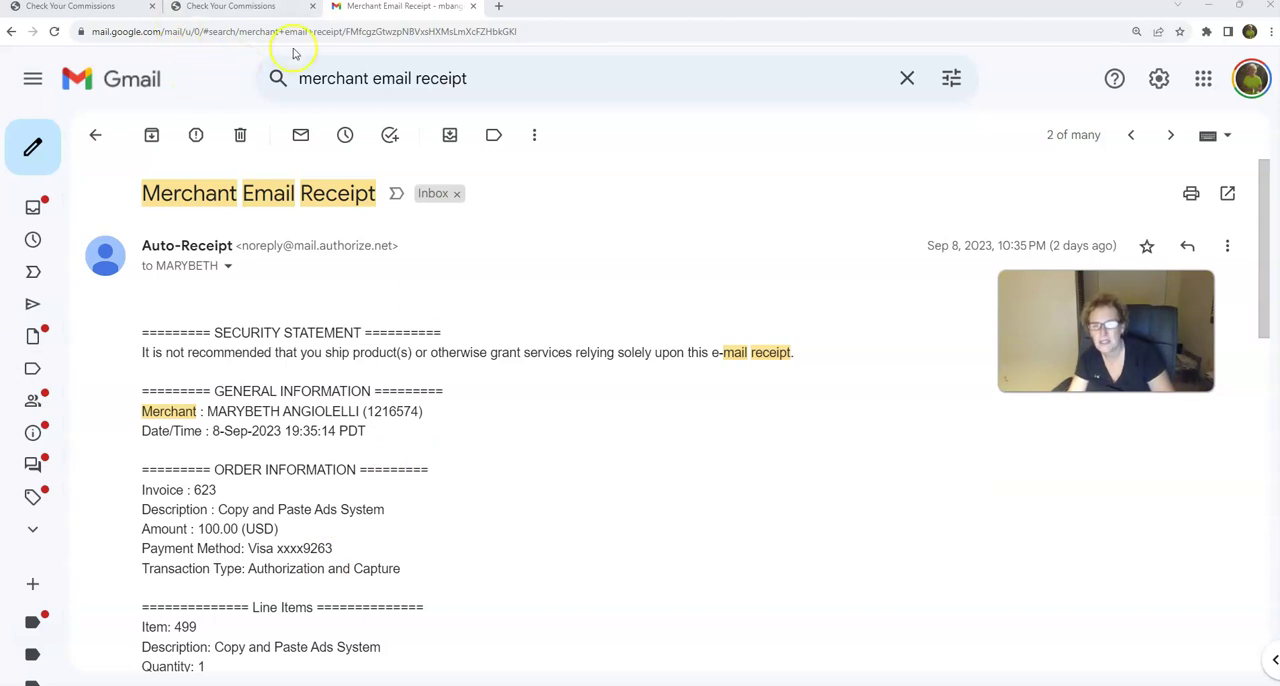
- Log in at copyandpasteads.com/login with the account password to reach the members area
left_click(327, 33)
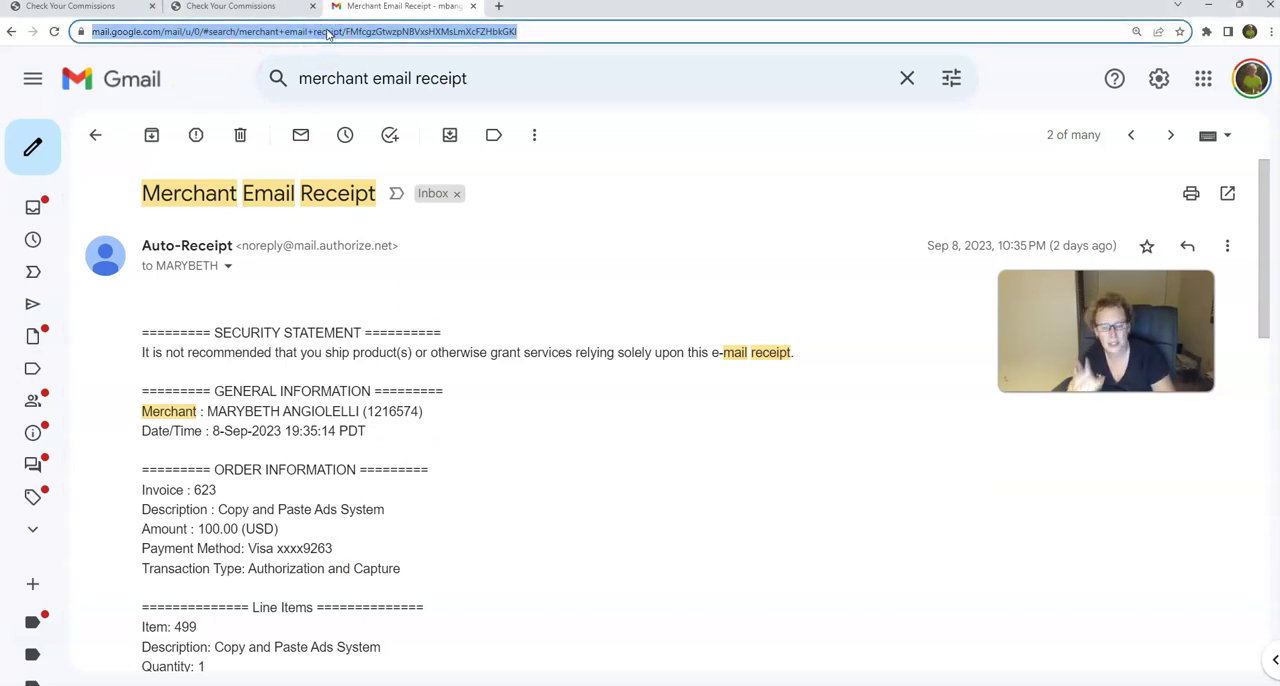
type("http://cop")
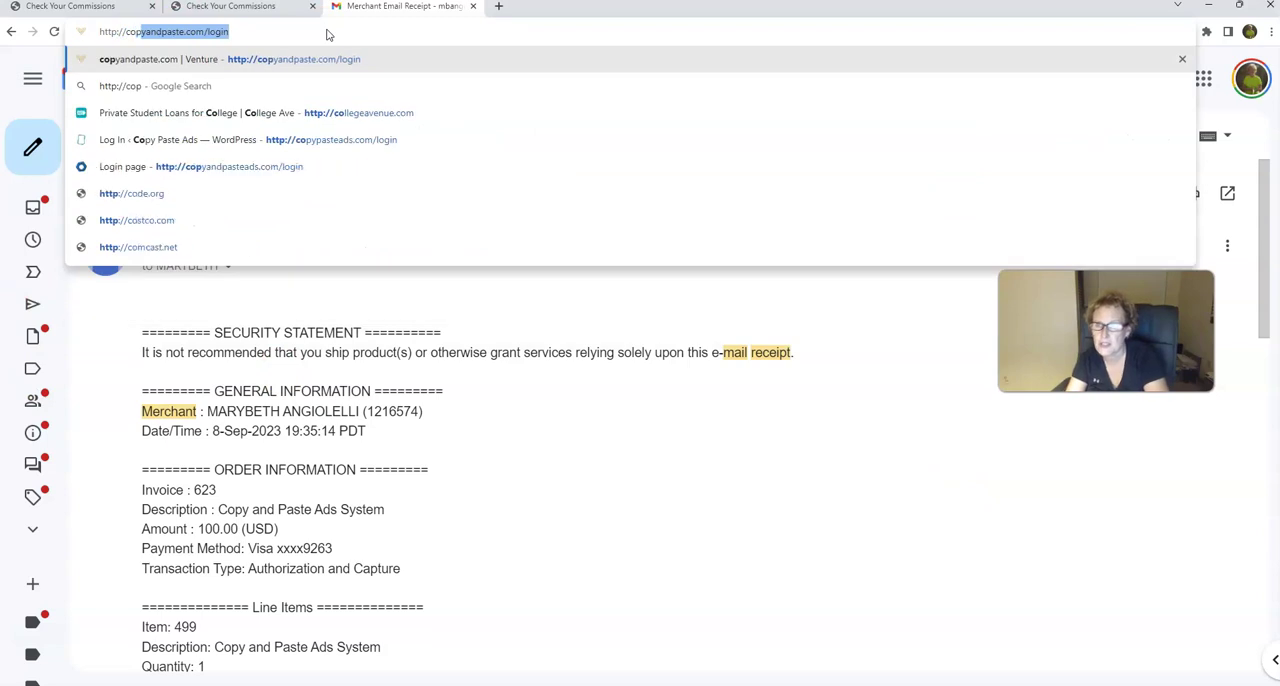
type("yand")
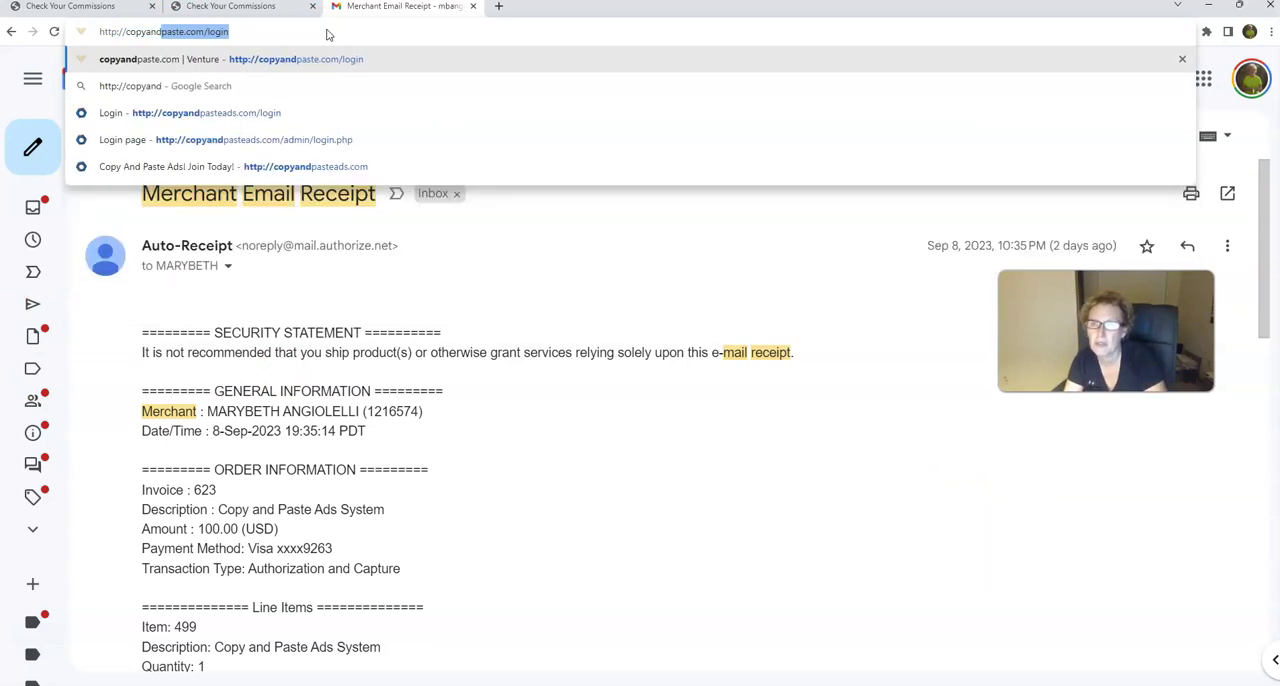
type("pasteads.co")
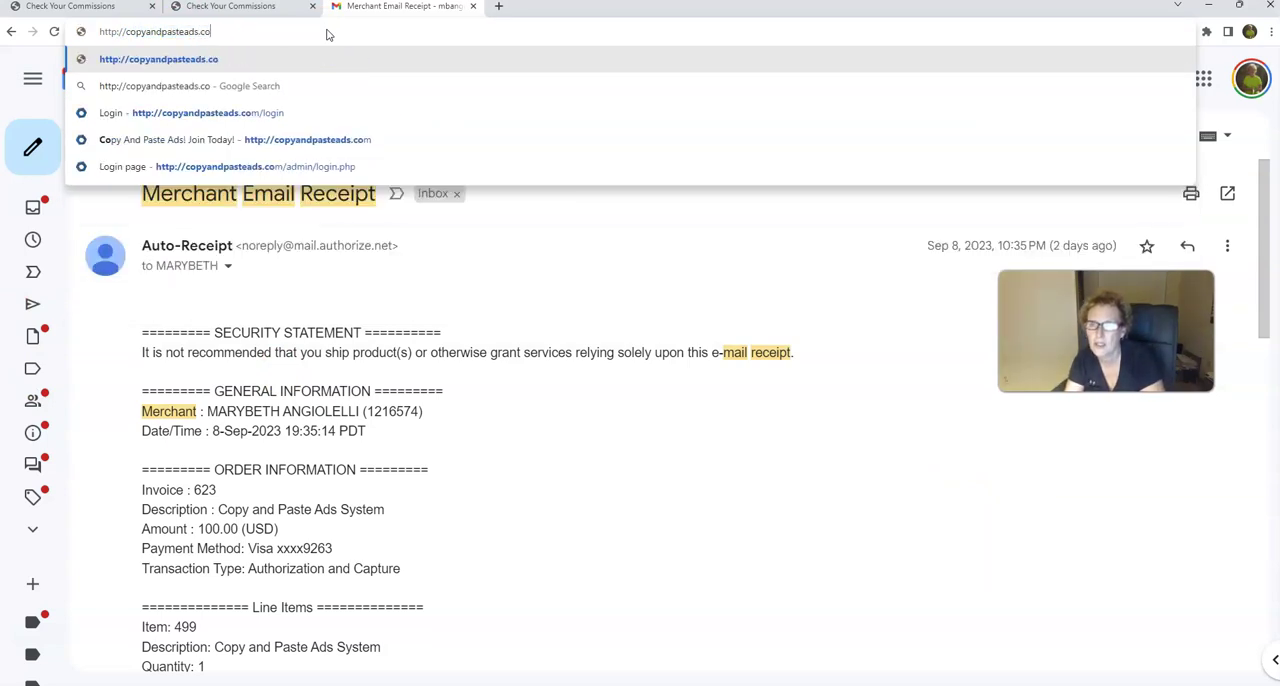
type("m/login")
key("Return")
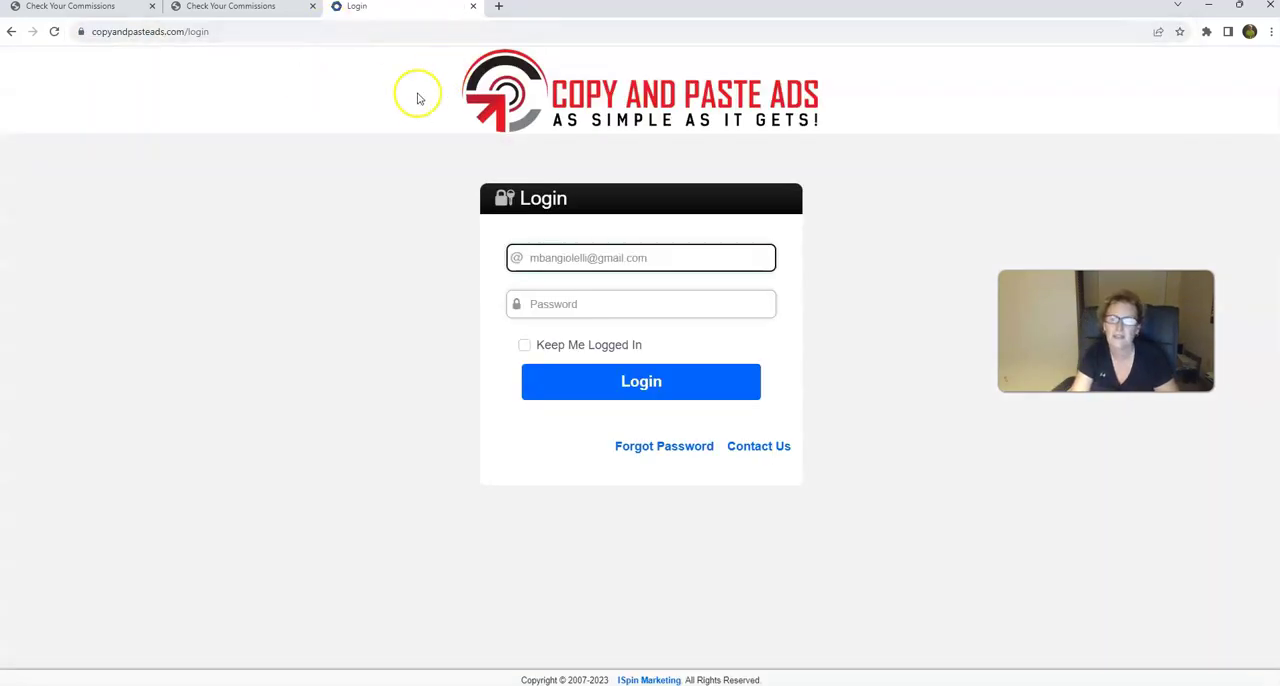
left_click(625, 311)
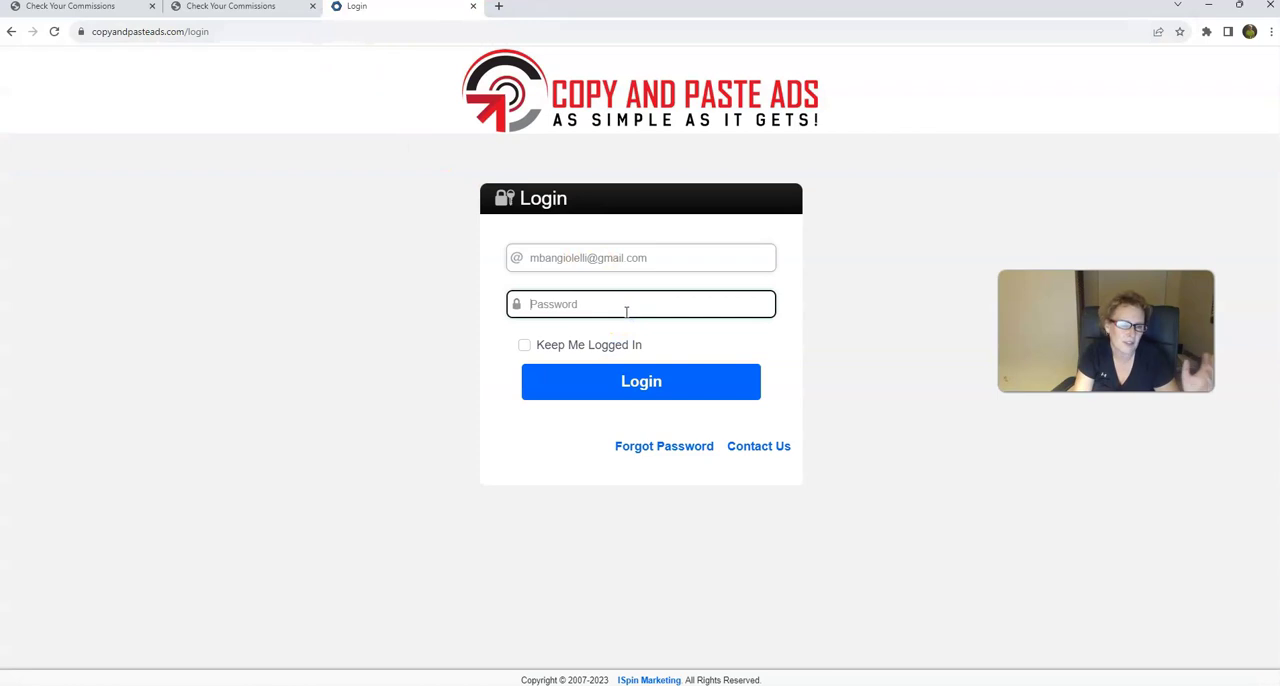
type("****")
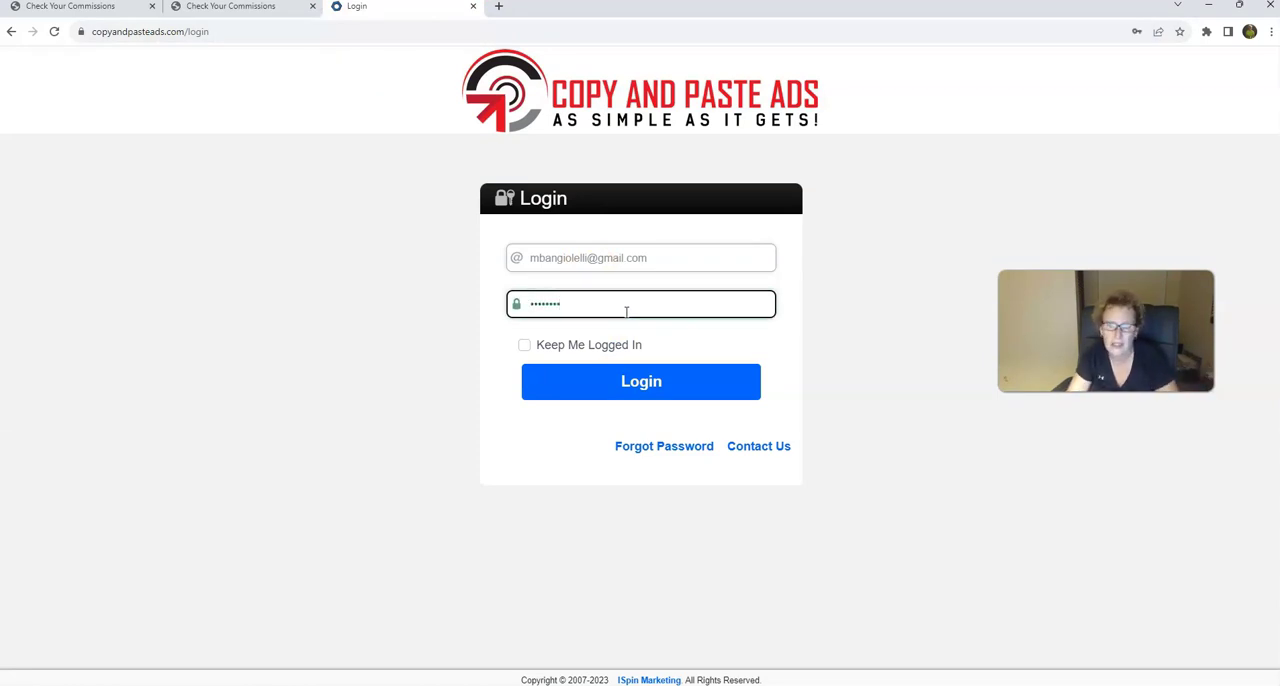
left_click(660, 385)
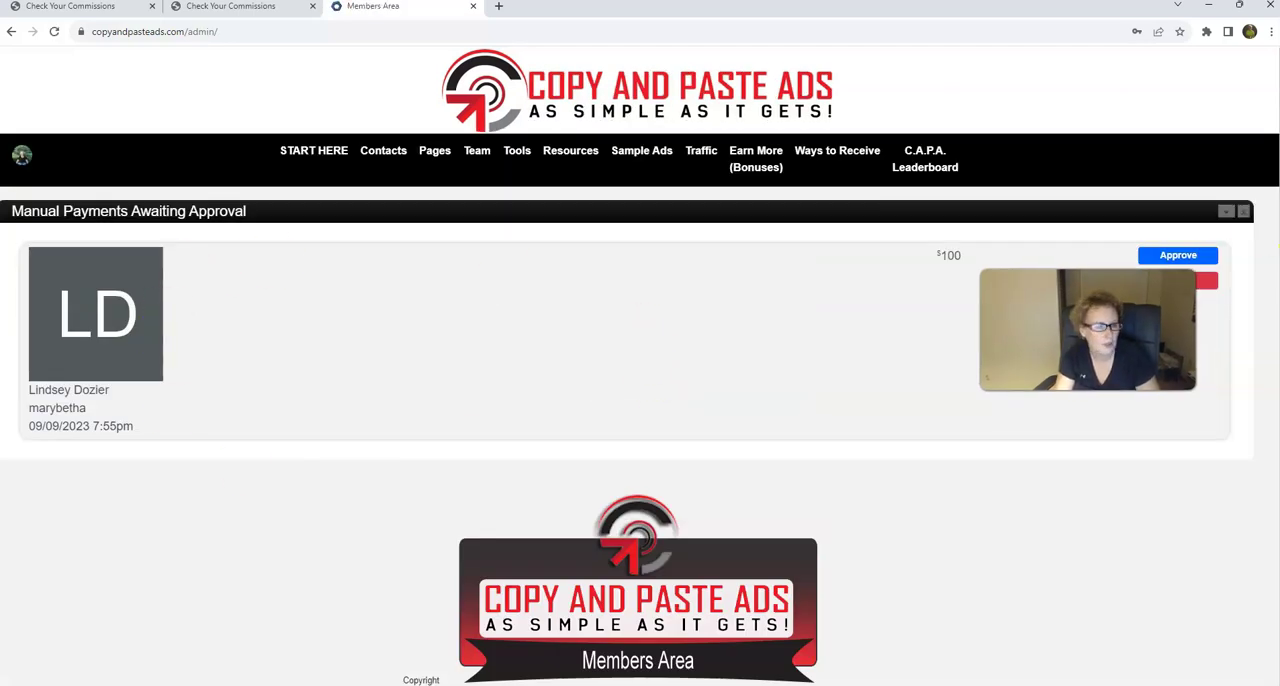
- Reject the pending $100 manual payment and confirm its deletion
left_click(1180, 282)
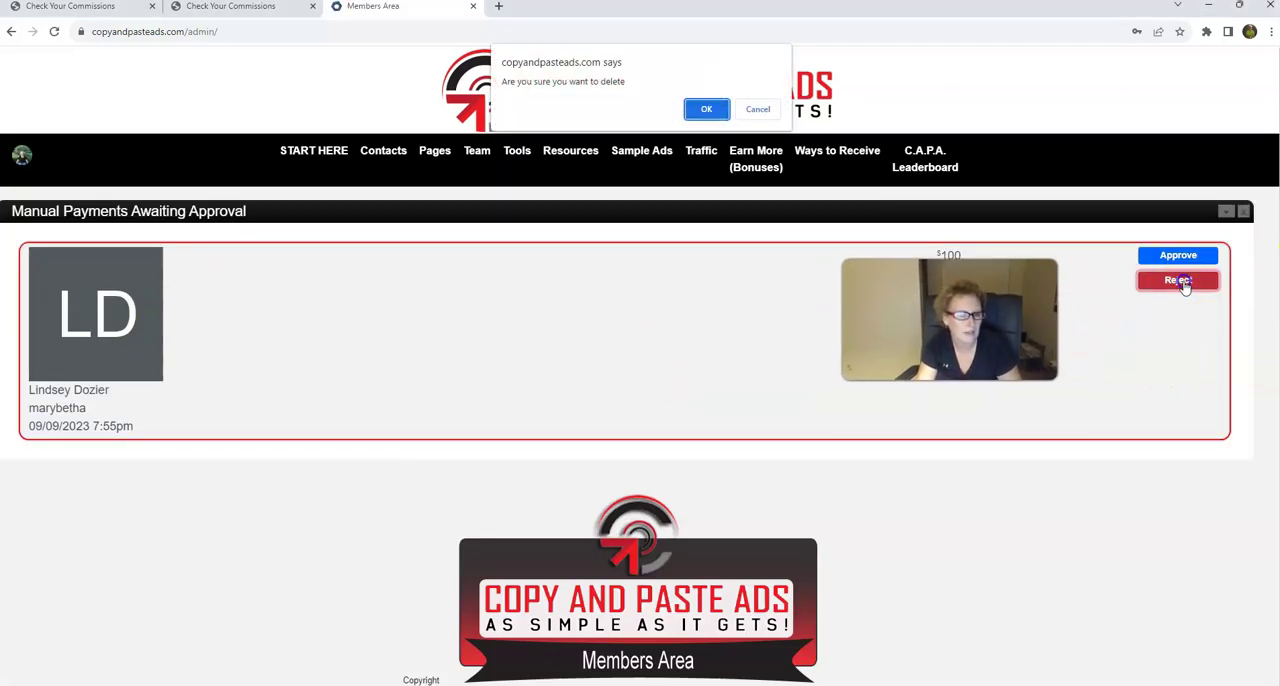
left_click(706, 109)
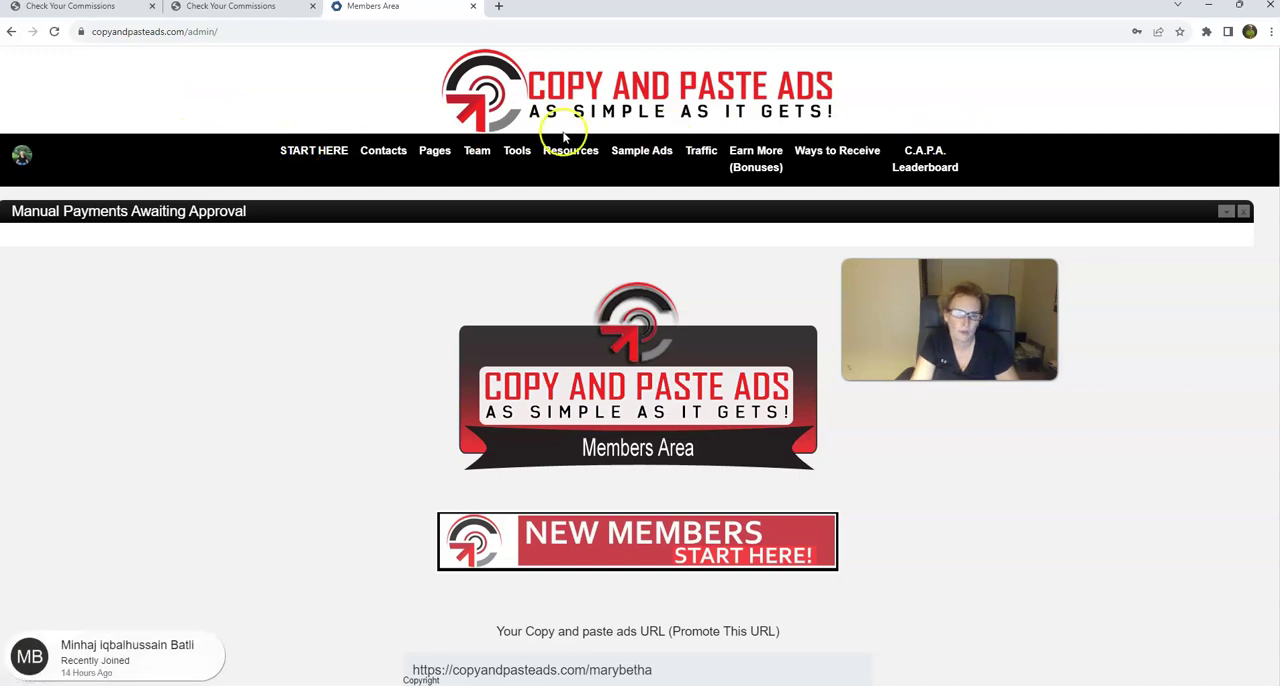
- Start New Members Training from the START HERE menu at Step 1: Payment Processors
left_click(341, 156)
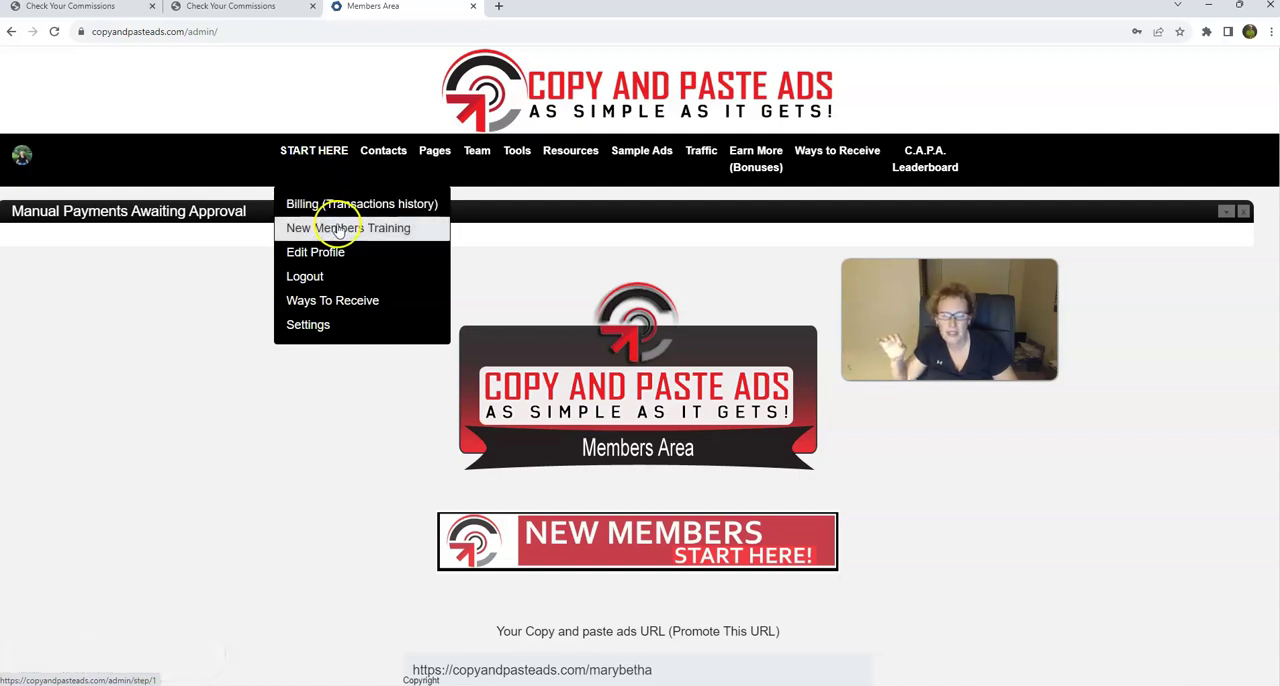
left_click(338, 229)
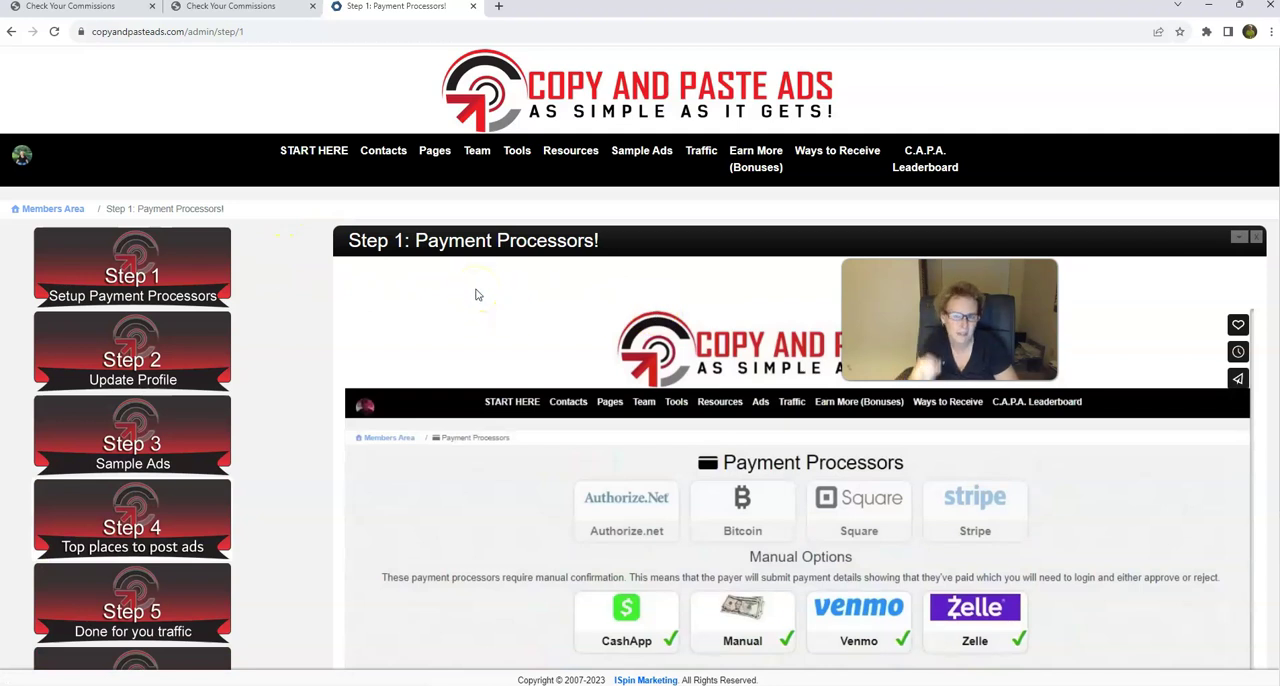
scroll(476, 294, "down", 2)
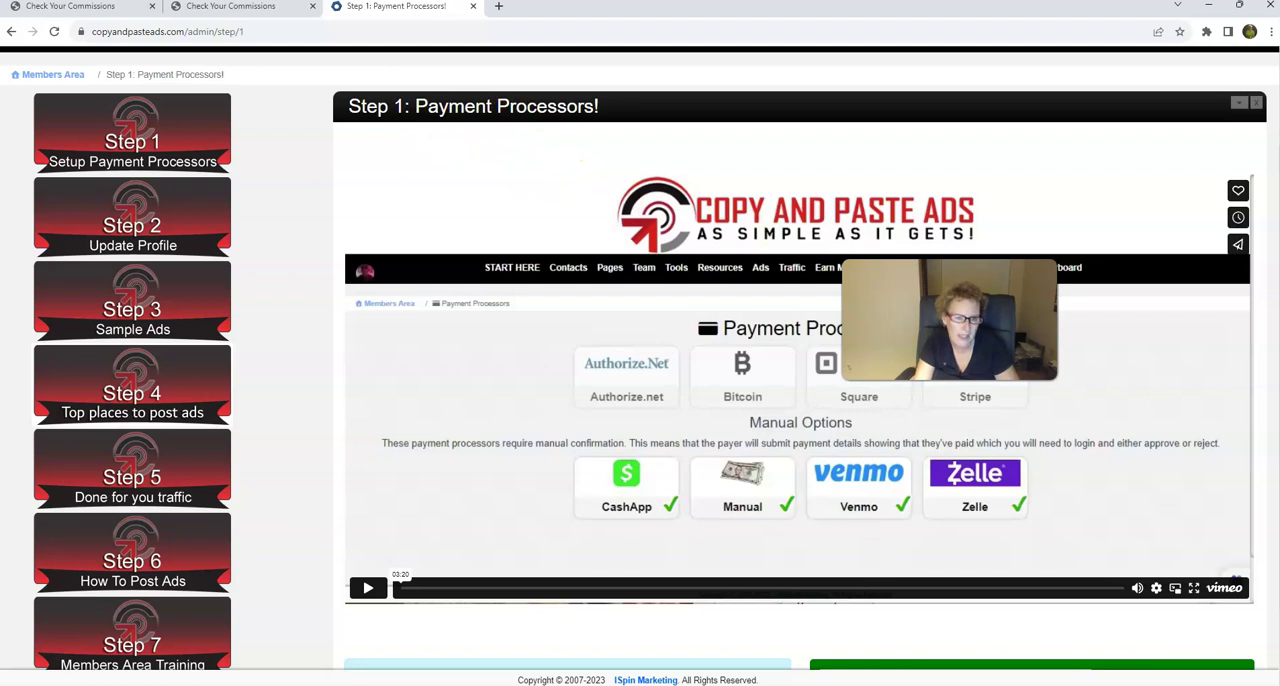
mouse_move(930, 381)
left_mouse_down()
mouse_move(1093, 218)
mouse_move(1093, 257)
left_mouse_up()
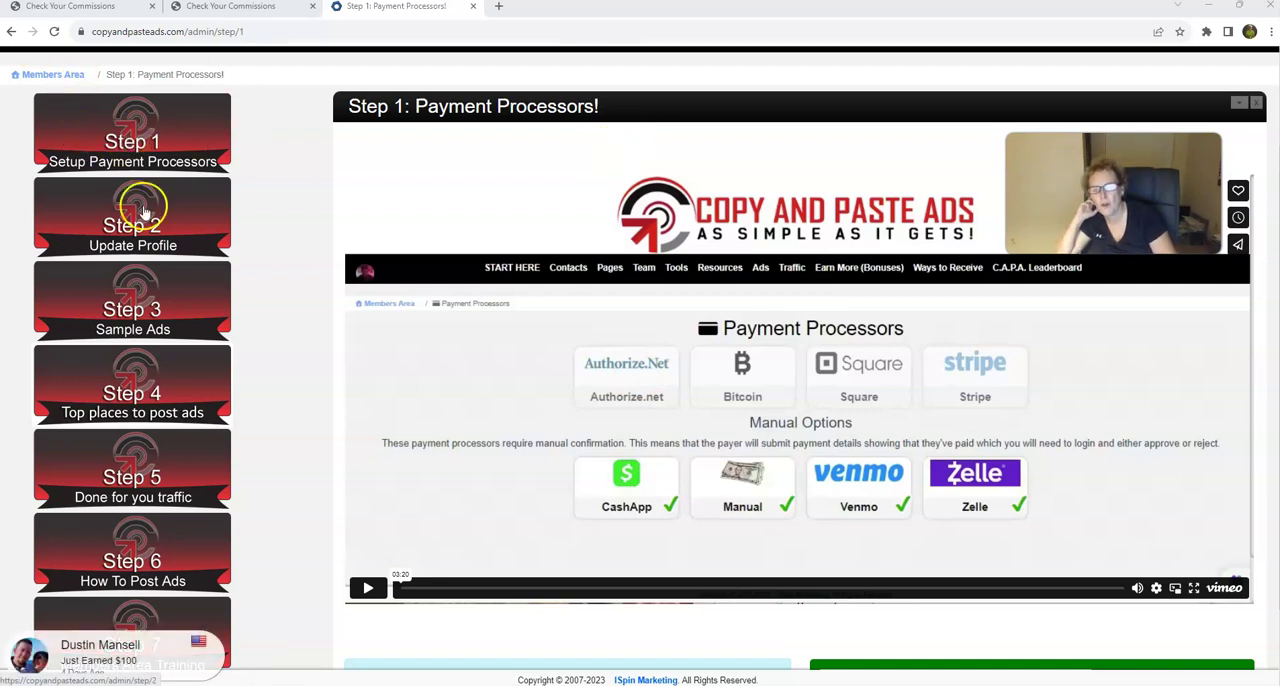
scroll(150, 300, "down", 1)
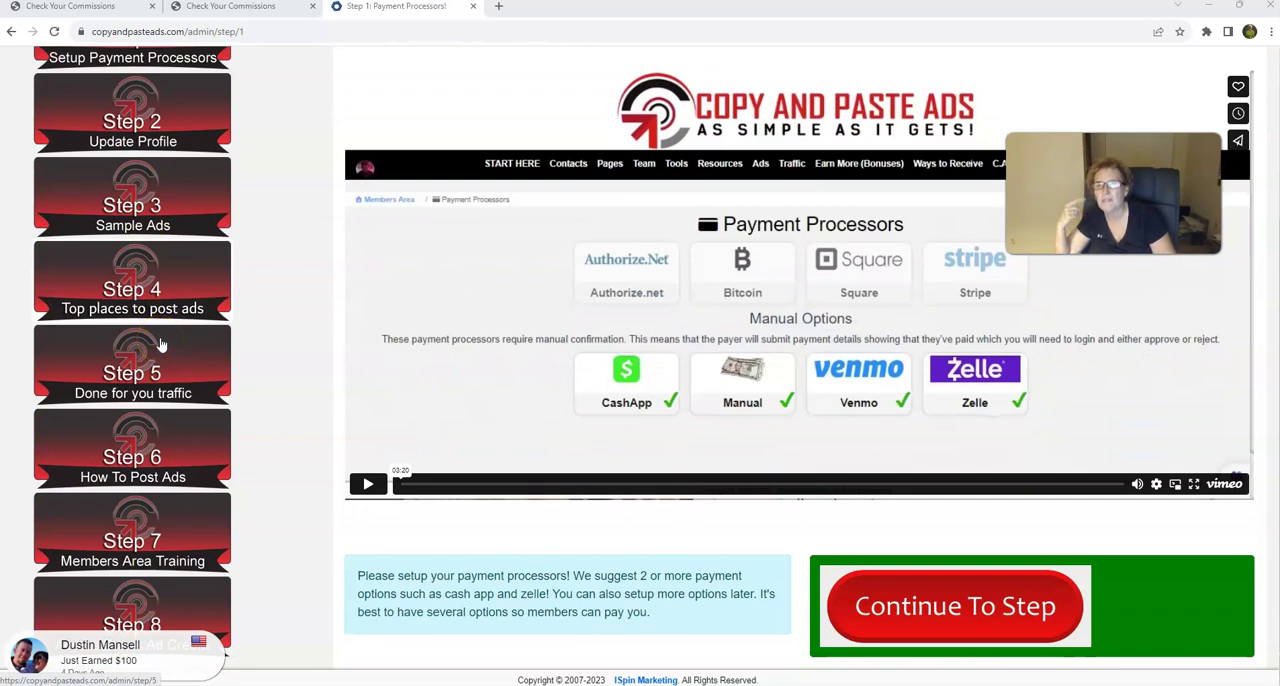
scroll(160, 345, "up", 3)
left_click(162, 337)
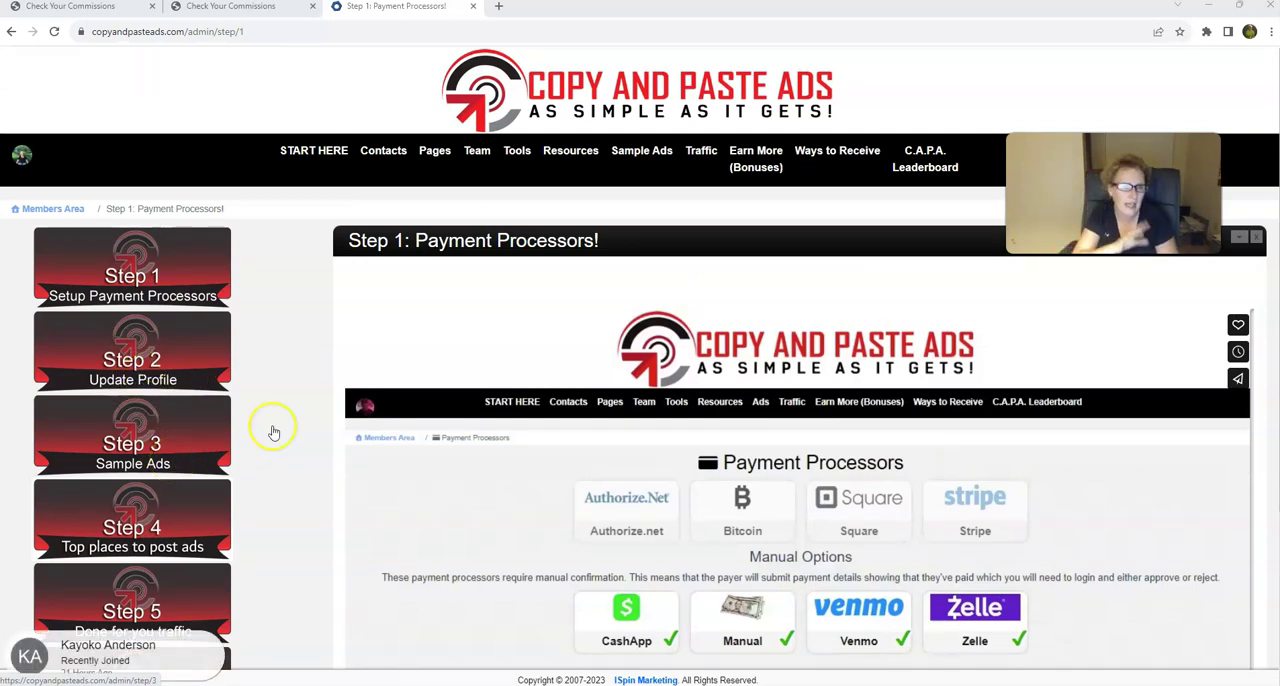
left_click_drag(1110, 250, 246, 166)
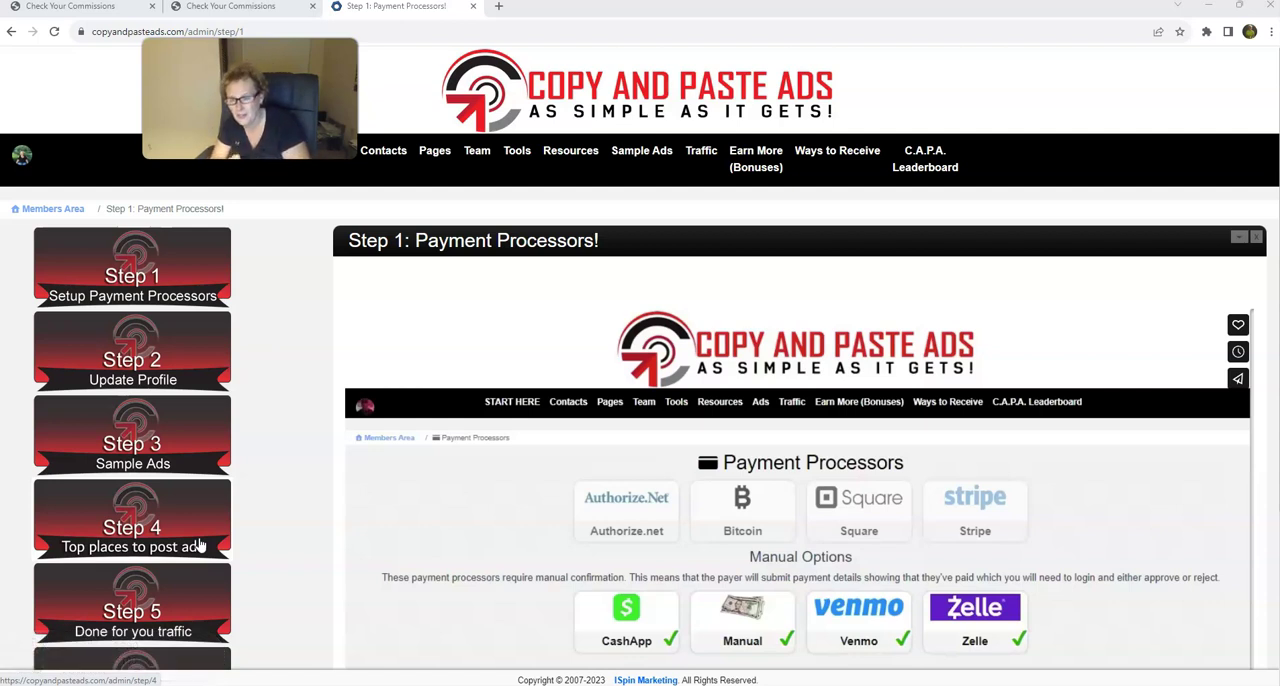
left_click(188, 446)
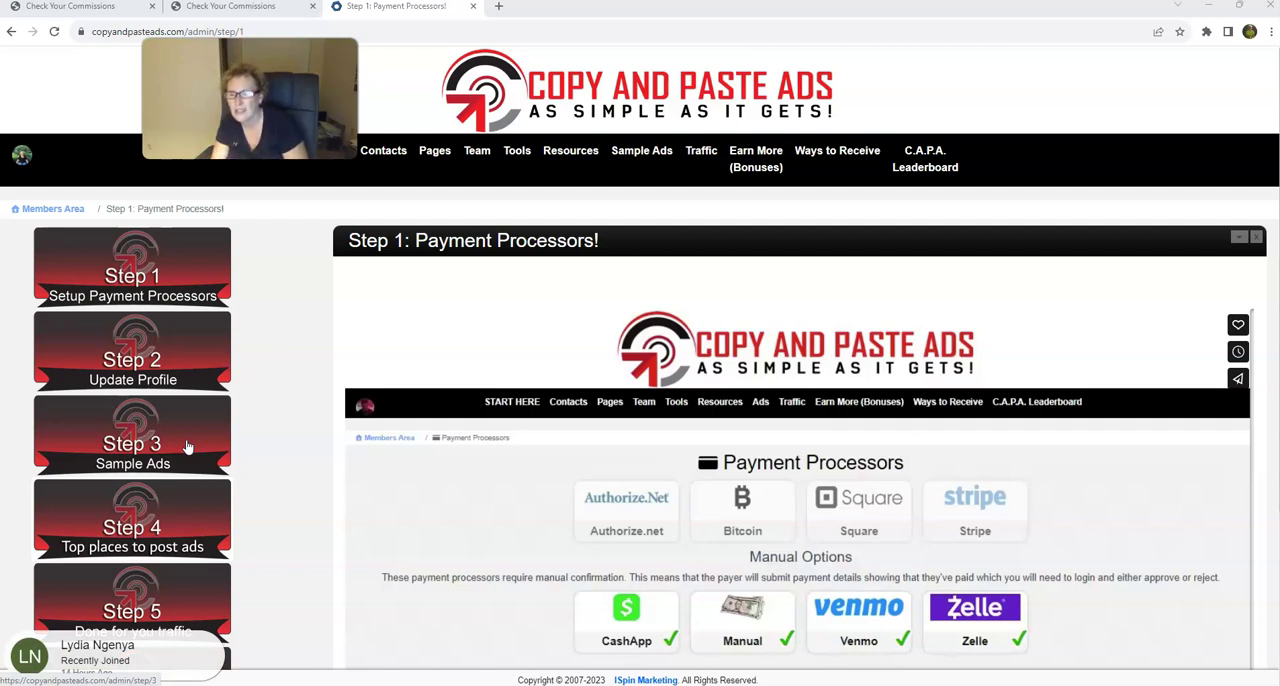
scroll(288, 416, "down", 2)
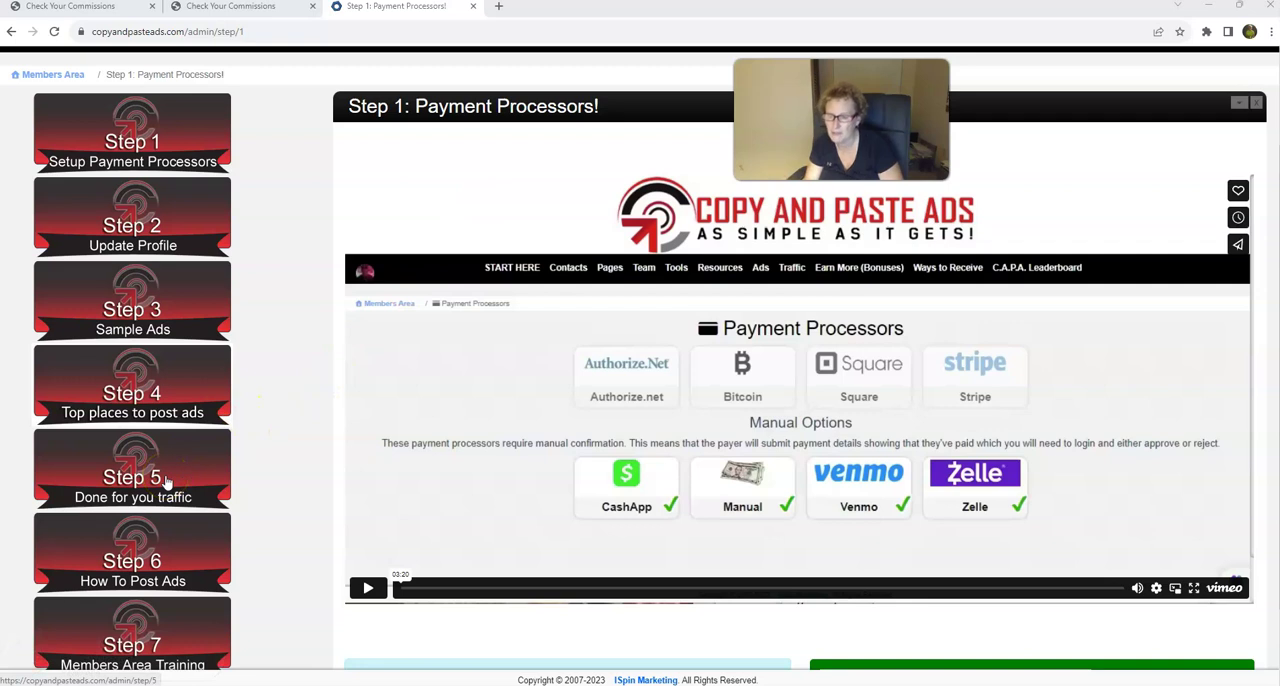
scroll(160, 487, "down", 1)
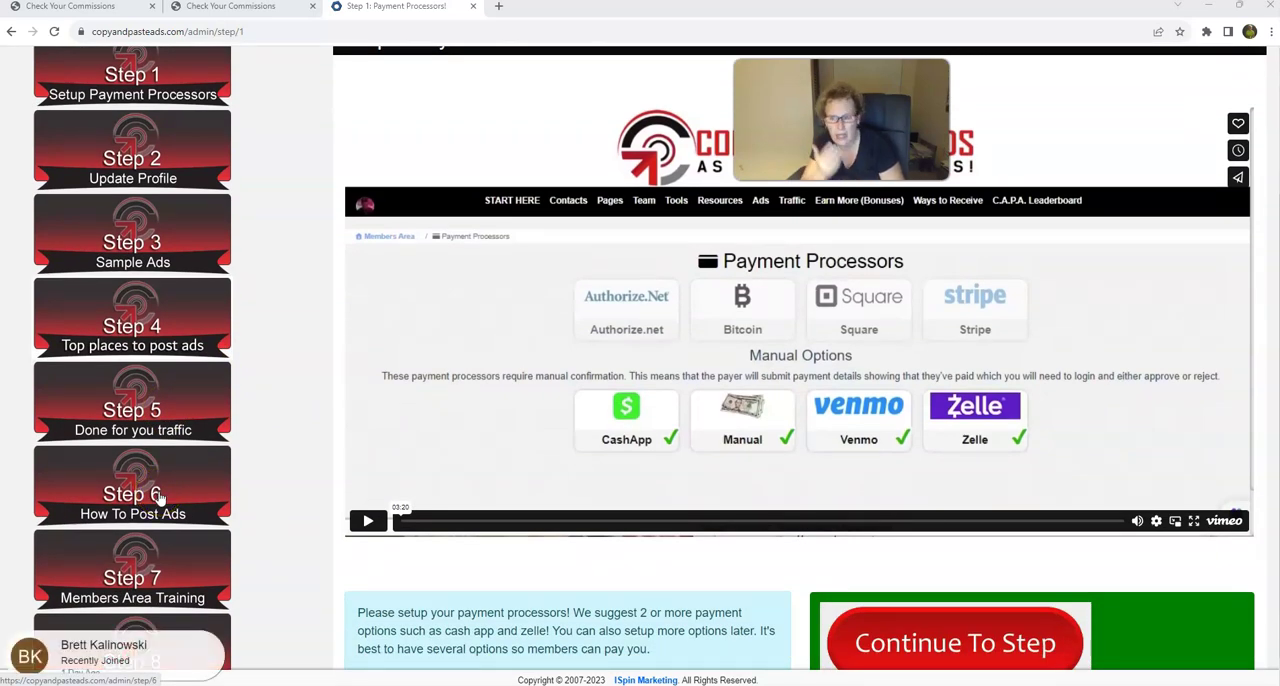
scroll(160, 497, "down", 1)
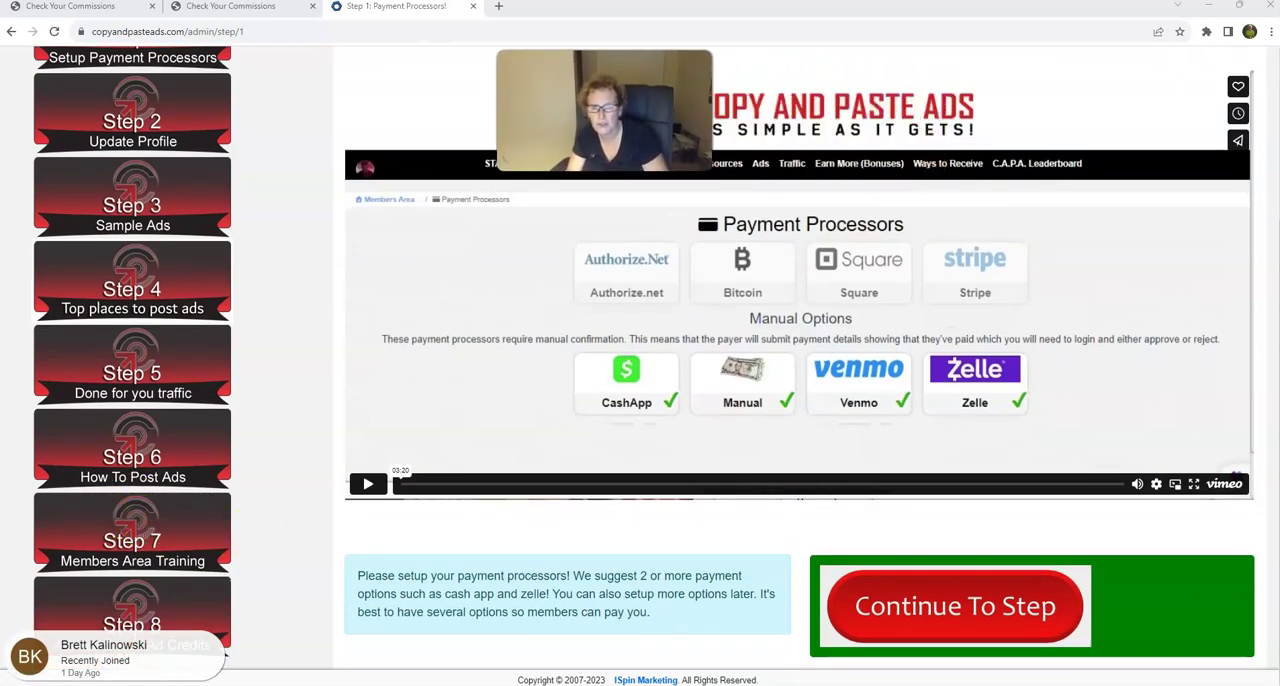
left_click(160, 530)
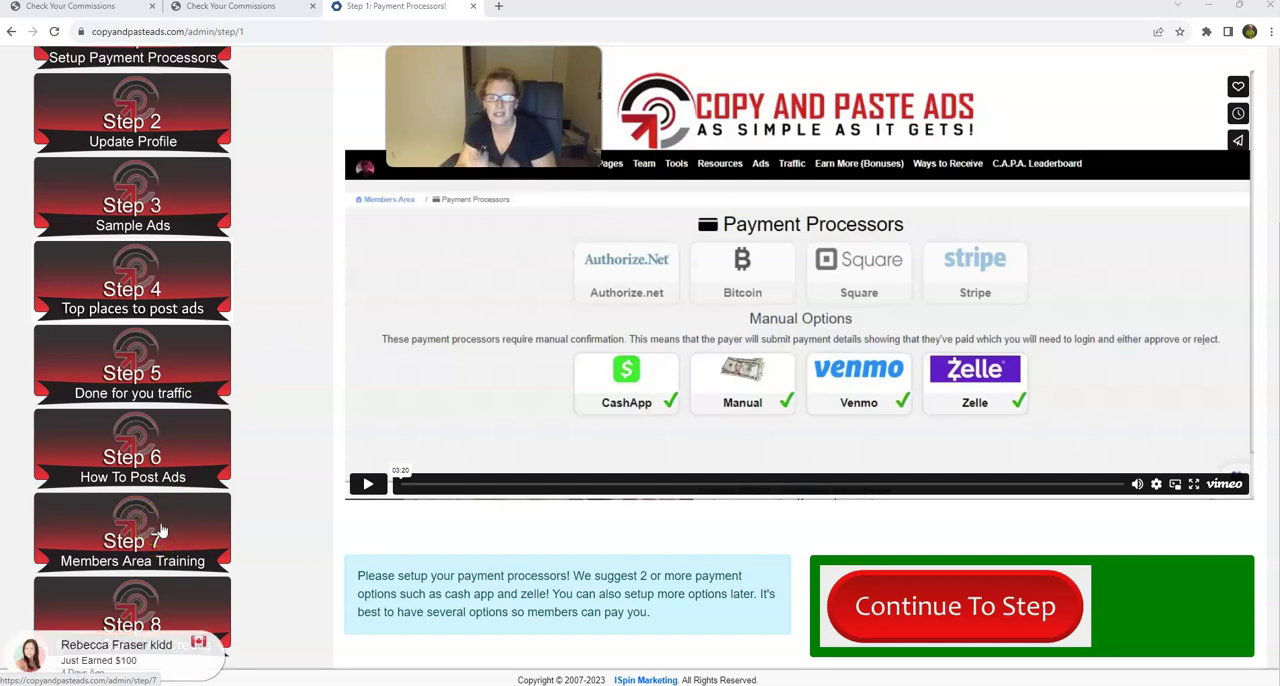
left_click(194, 505)
scroll(290, 250, "up", 1)
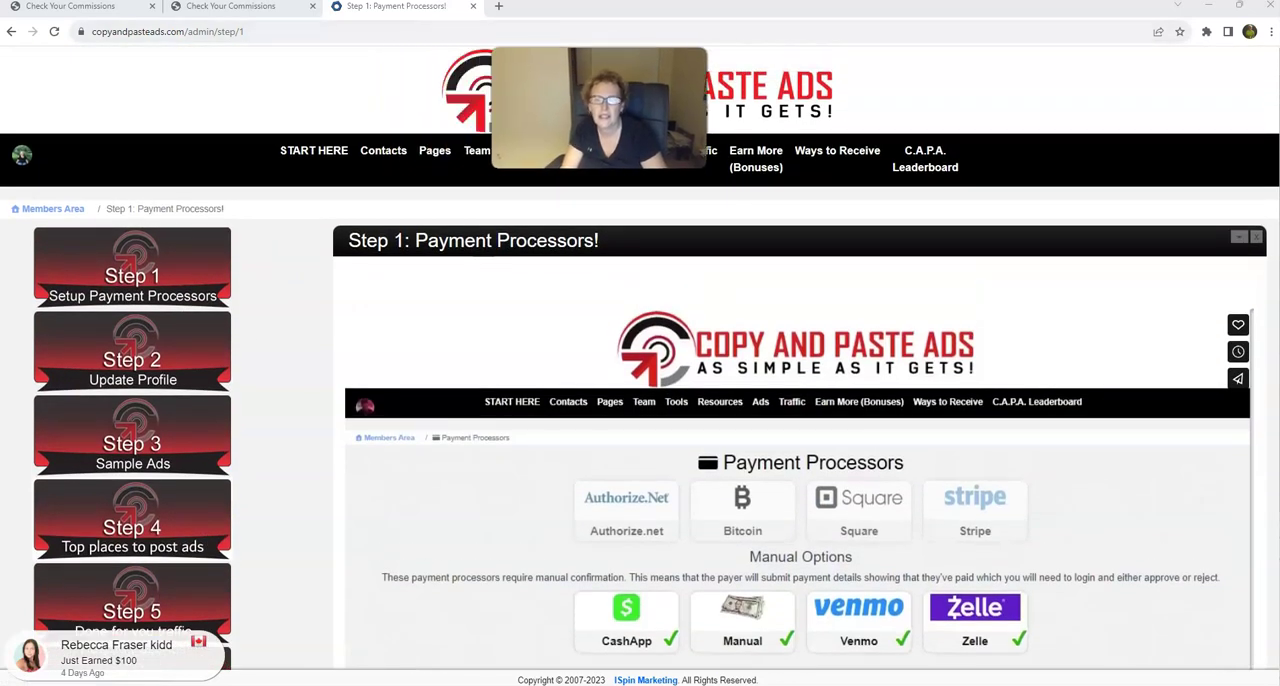
- Browse the START HERE and Contacts menus, then show the Pages menu listing Capture Pages
left_click(312, 155)
left_click(318, 254)
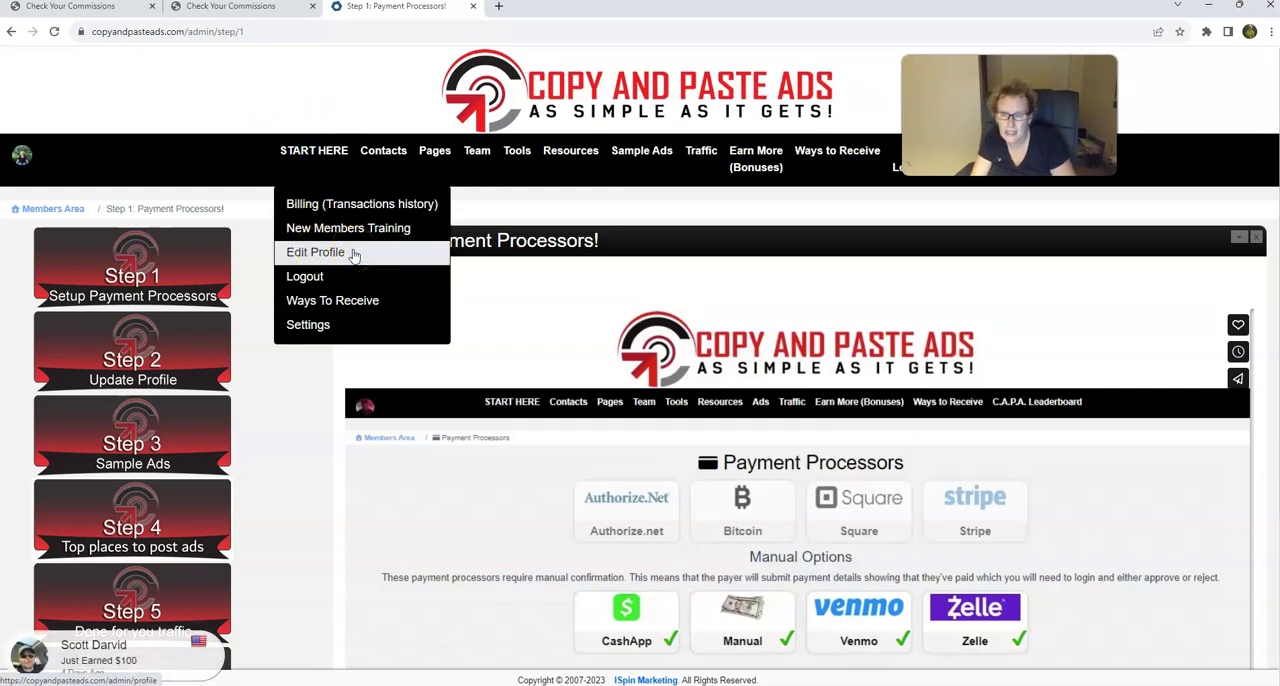
left_click(369, 300)
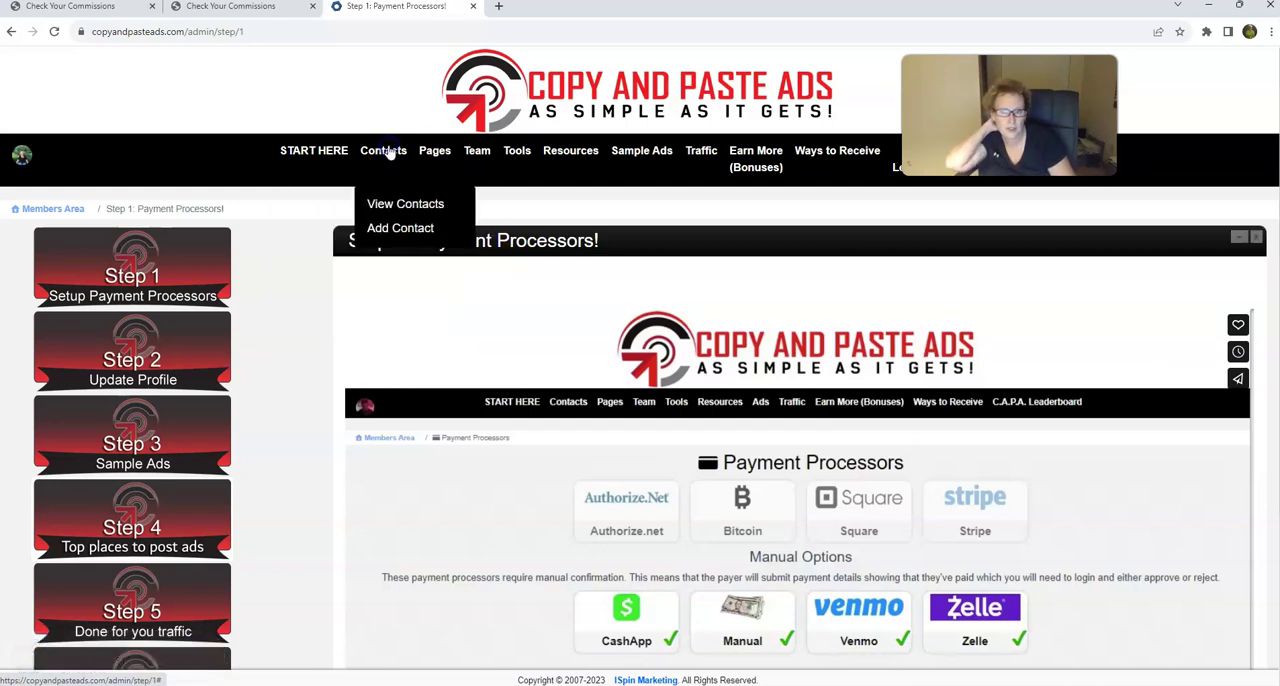
left_click(405, 205)
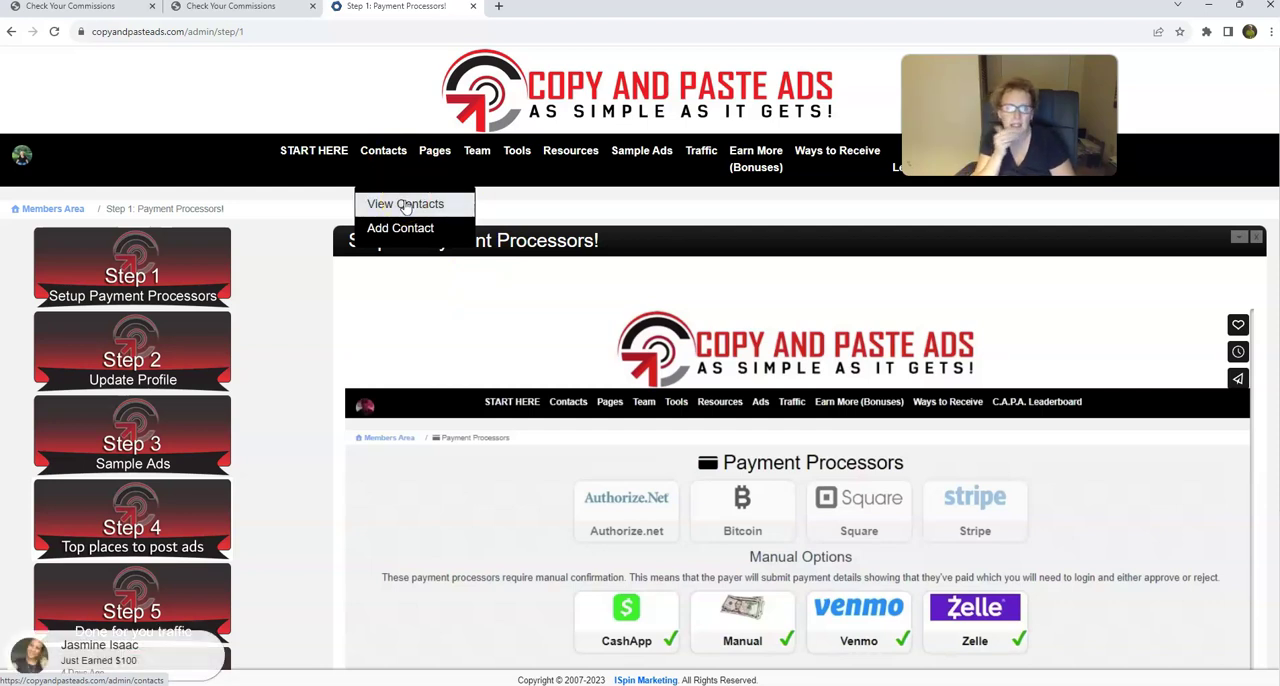
left_click(452, 155)
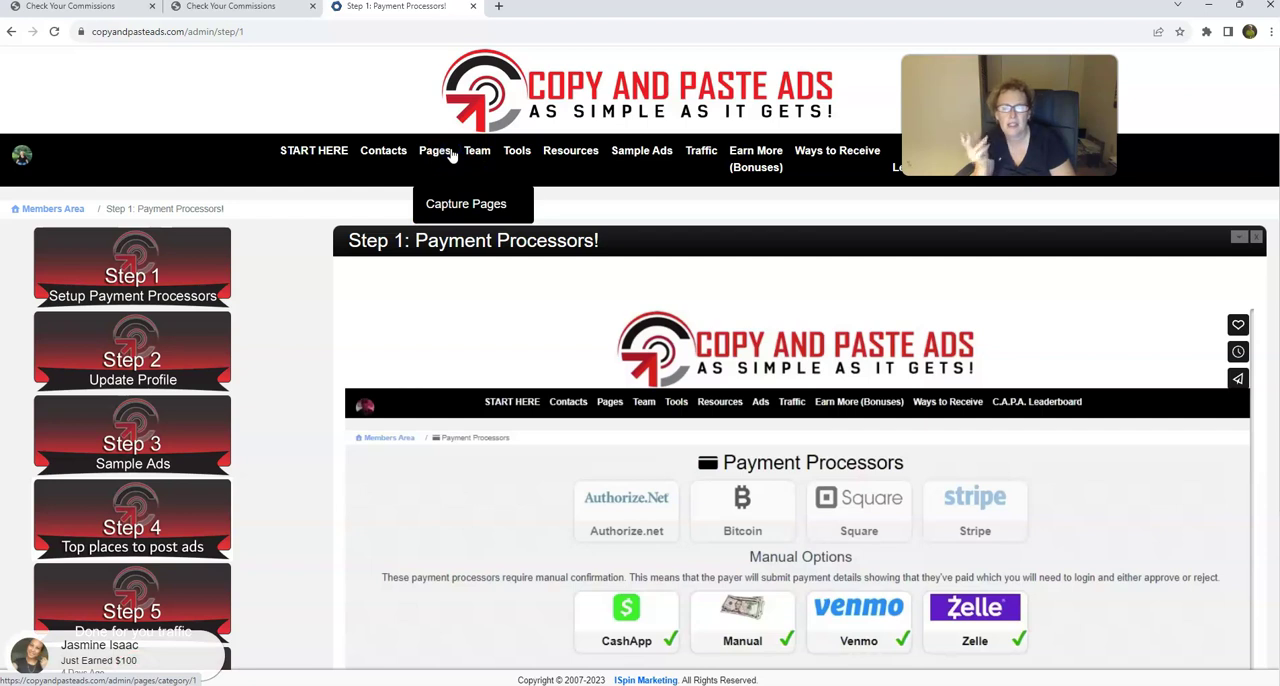
- Open Pages > Capture Pages to list the nine default capture pages
left_click(448, 203)
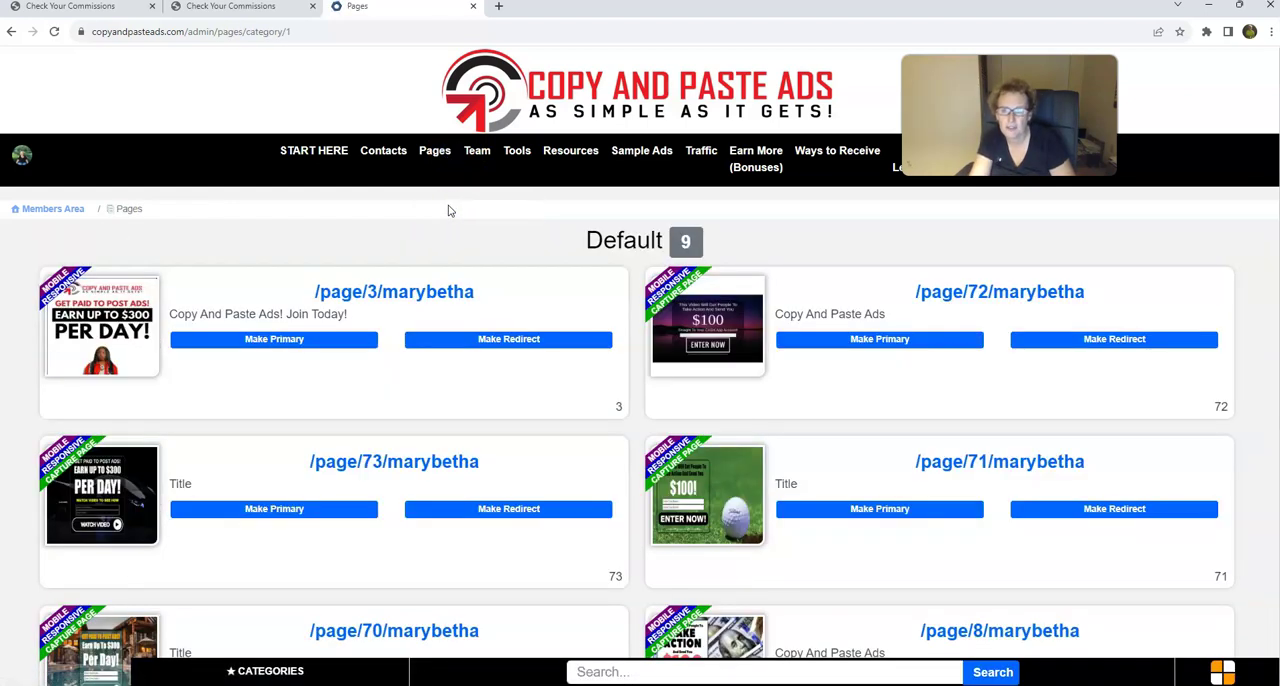
scroll(841, 298, "down", 2)
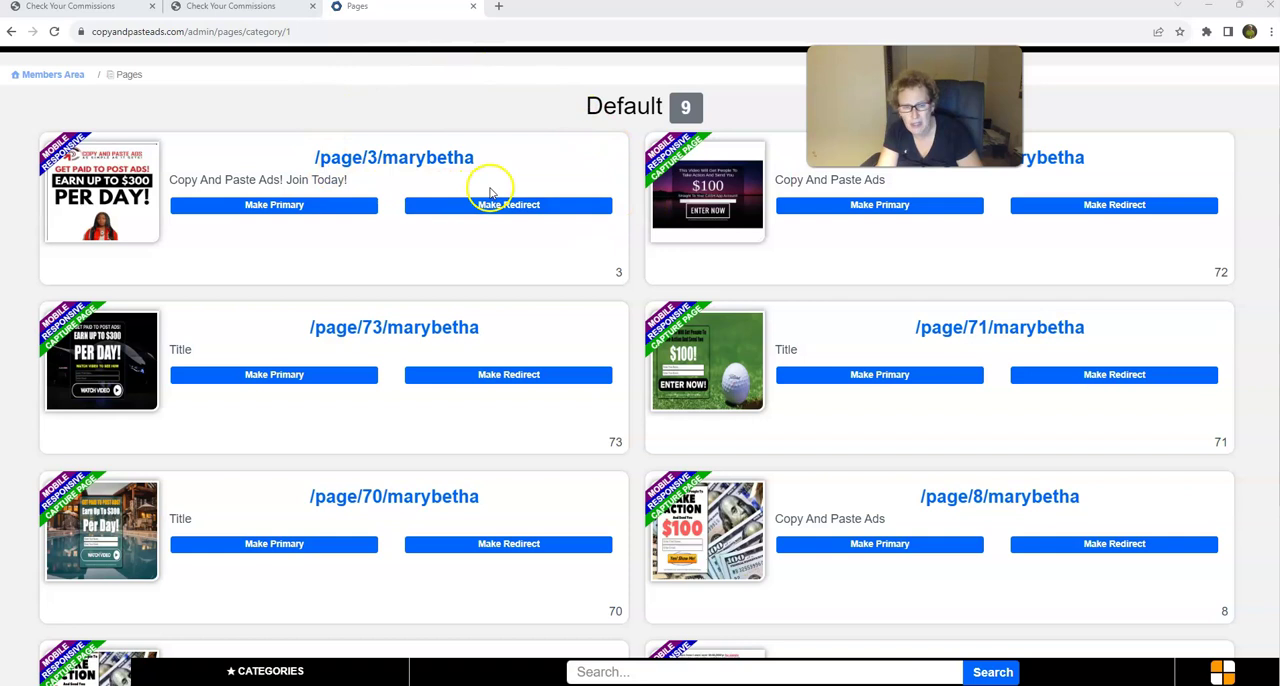
scroll(500, 350, "down", 3)
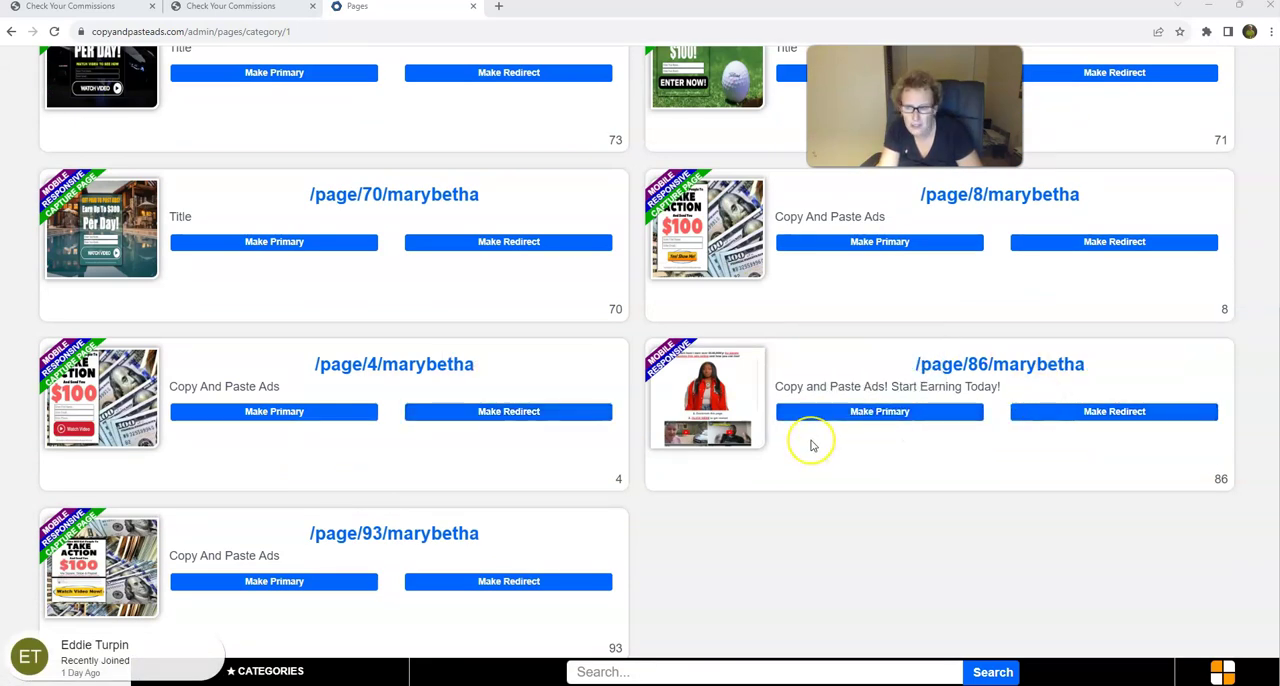
scroll(812, 445, "up", 2)
scroll(812, 445, "up", 2)
scroll(812, 445, "up", 1)
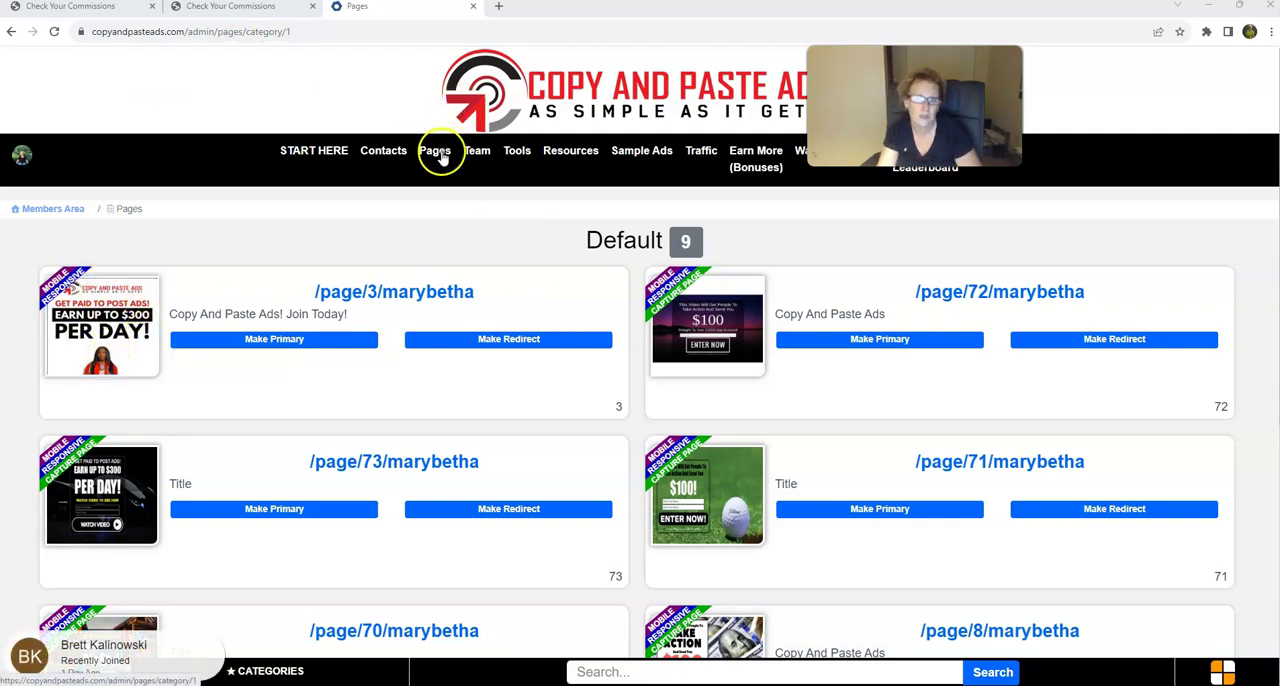
mouse_move(435, 151)
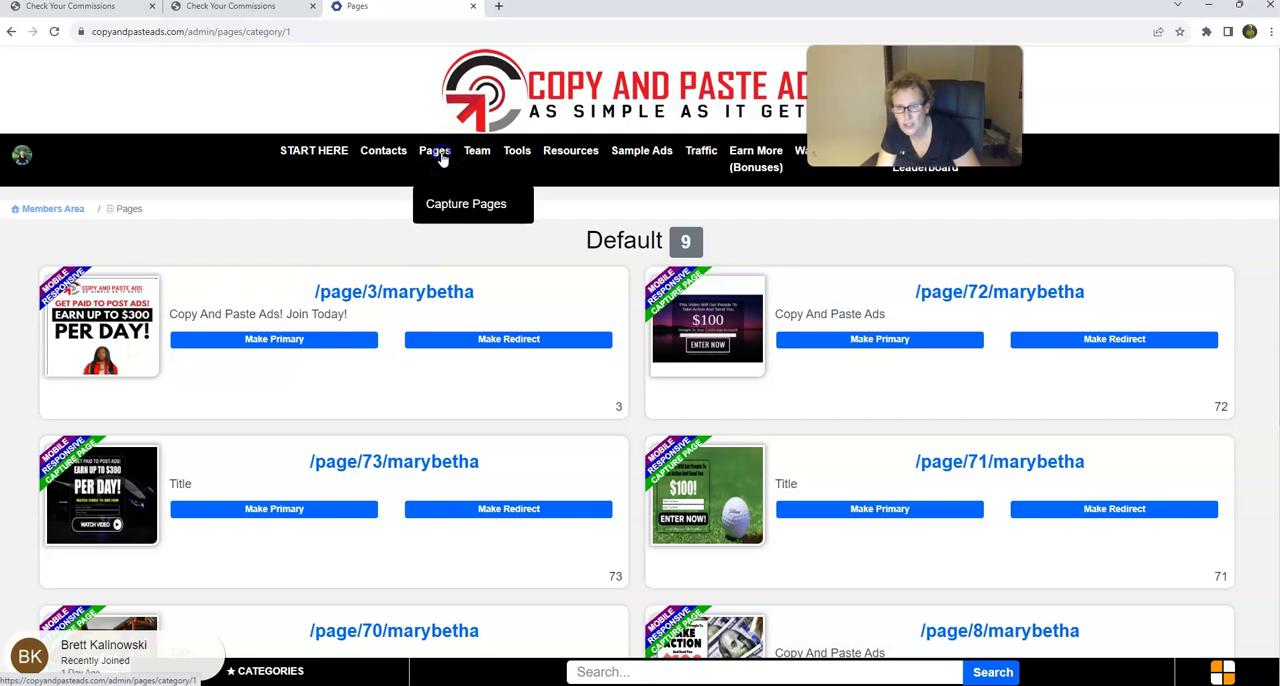
- Show the Tools menu: stats, ad tracking, autoresponder emails, autobuilder login and sample ads
left_click(512, 160)
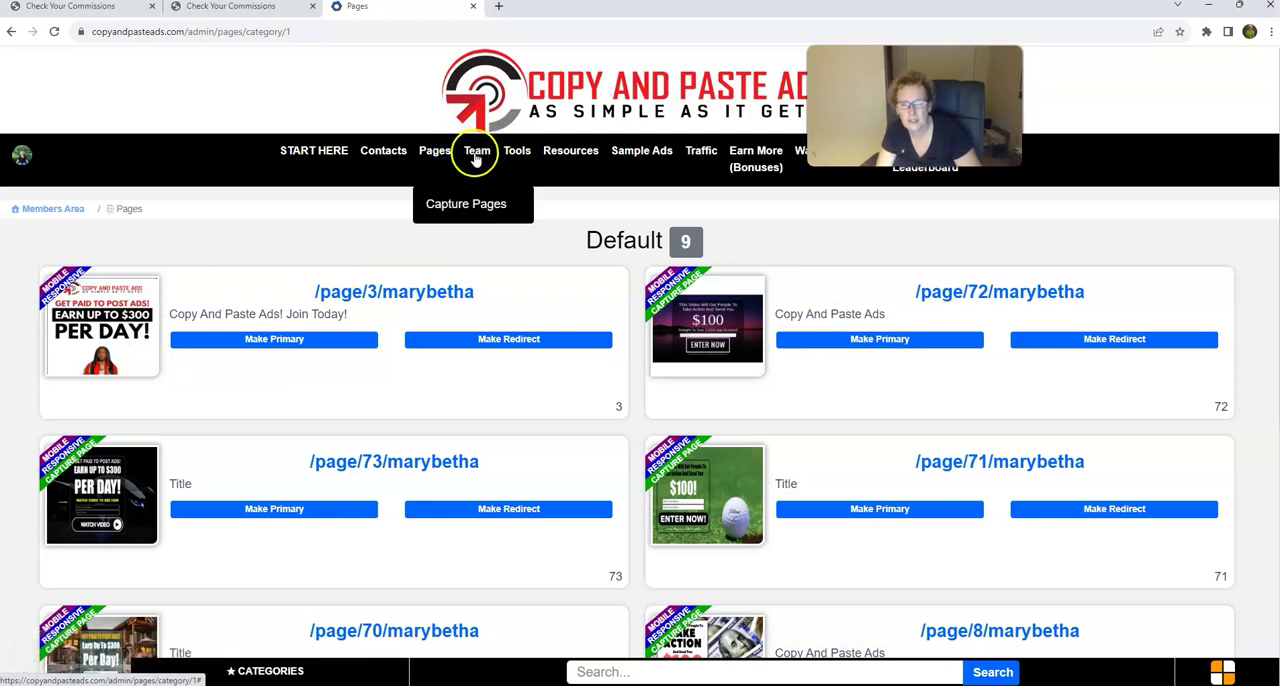
left_click(515, 155)
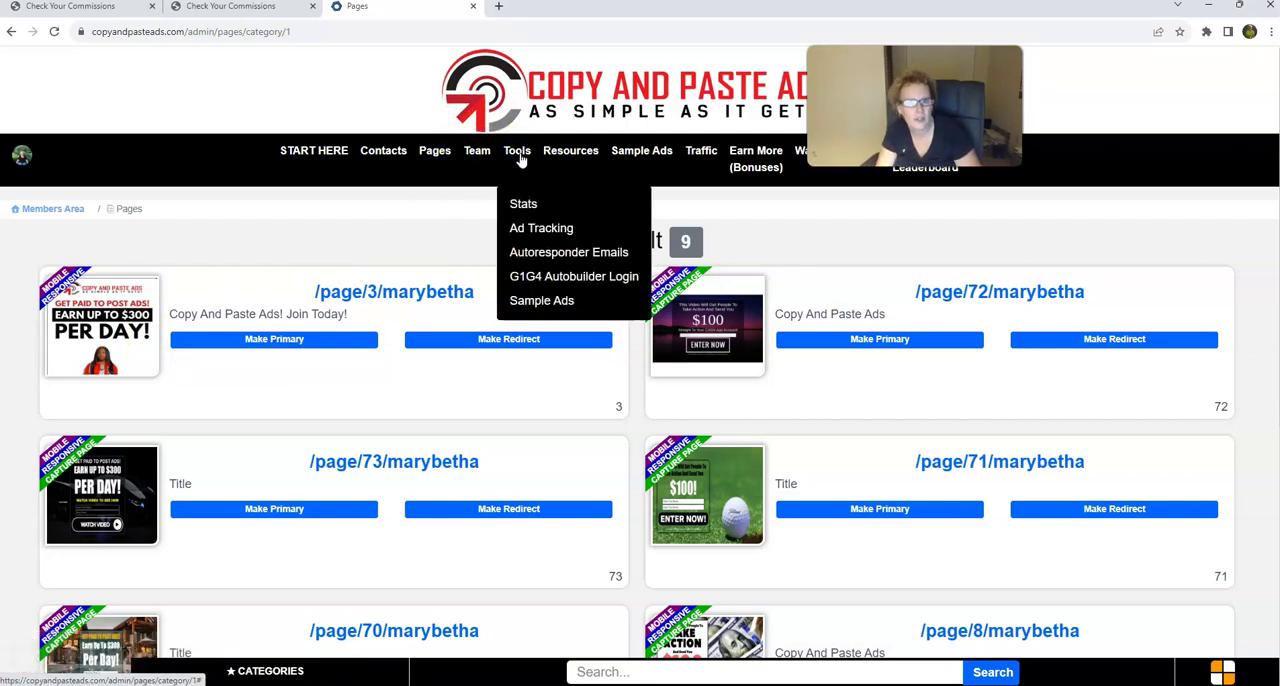
left_click(545, 258)
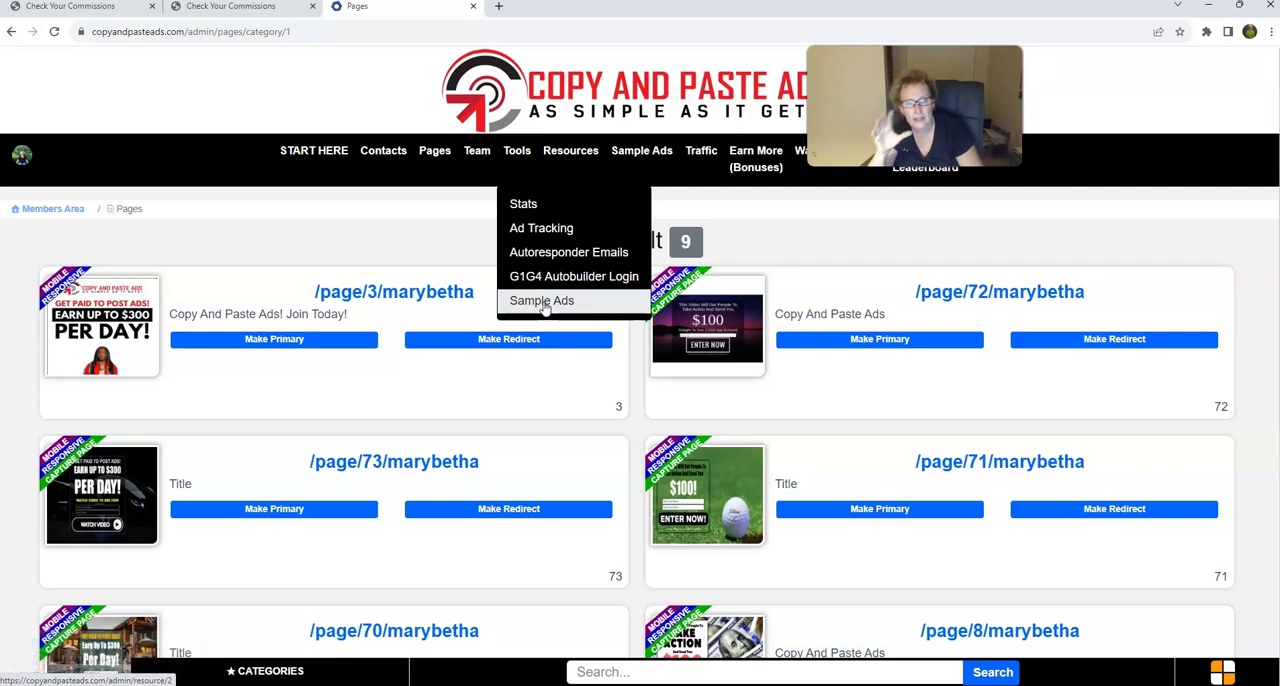
- Open Tools > Sample Ads and copy the full text of the '5 top performers' ad
left_click(542, 301)
scroll(500, 309, "down", 2)
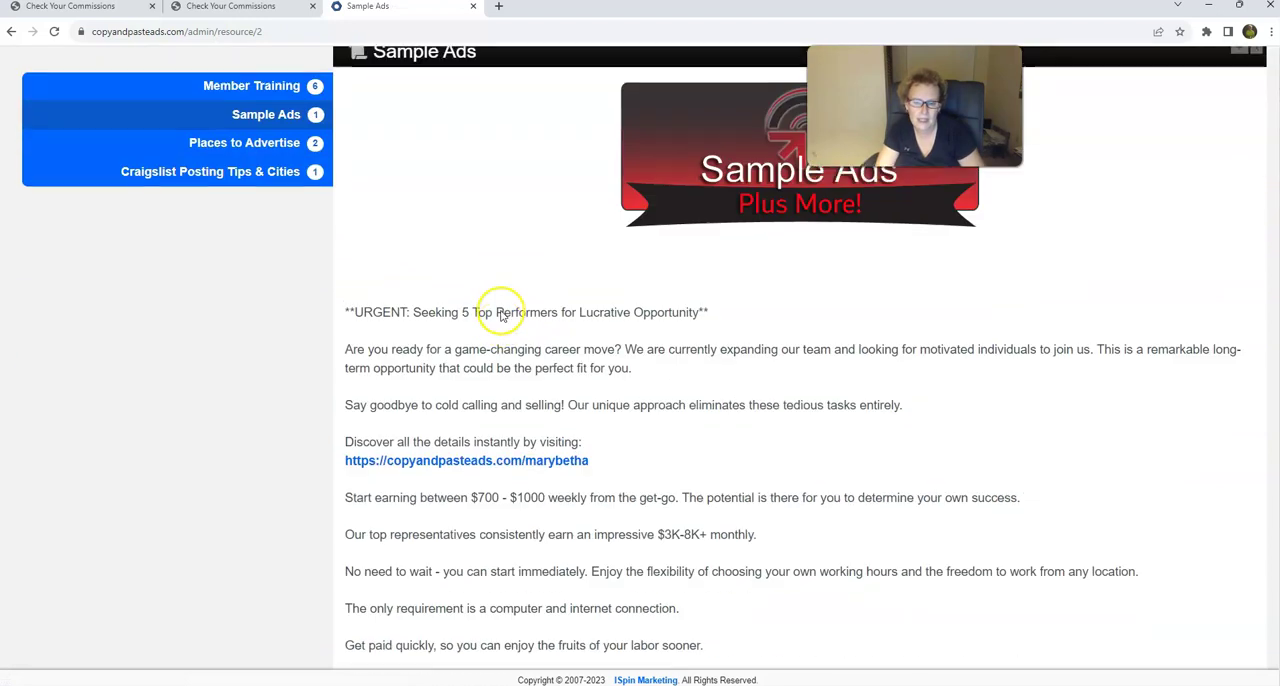
scroll(500, 314, "down", 1)
scroll(500, 314, "down", 1)
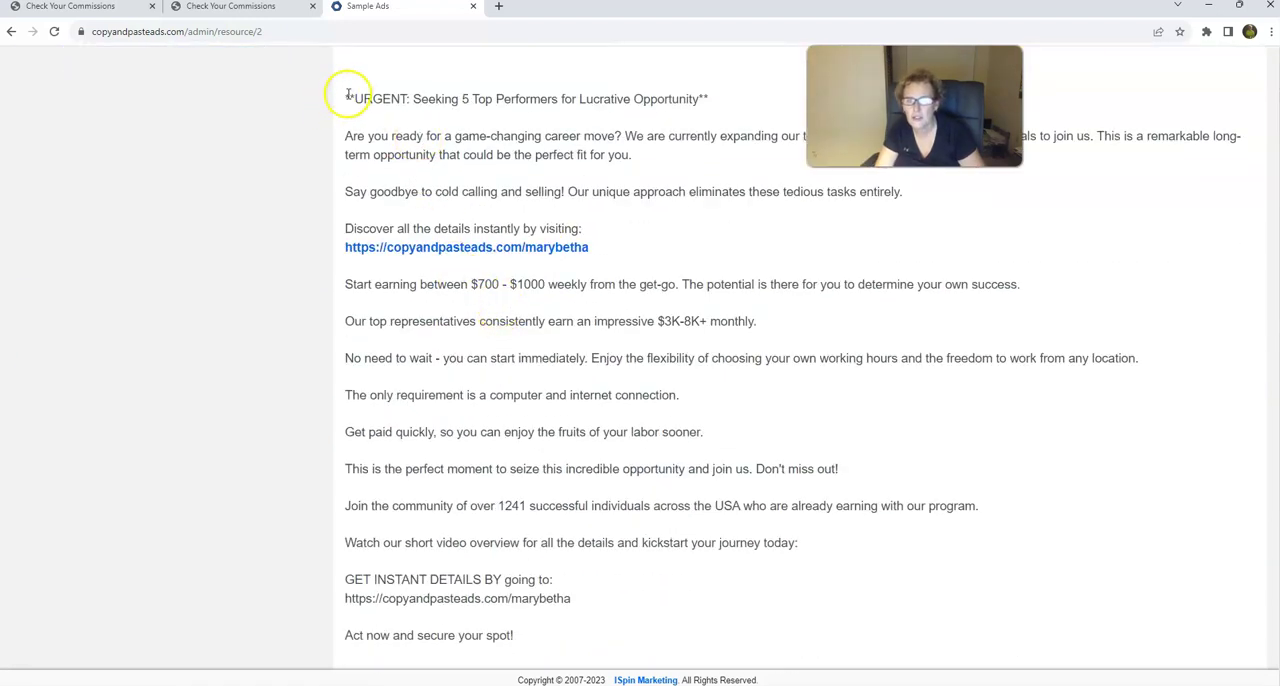
mouse_move(345, 97)
left_mouse_down()
mouse_move(440, 108)
mouse_move(456, 666)
mouse_move(512, 306)
left_mouse_up()
right_click(510, 300)
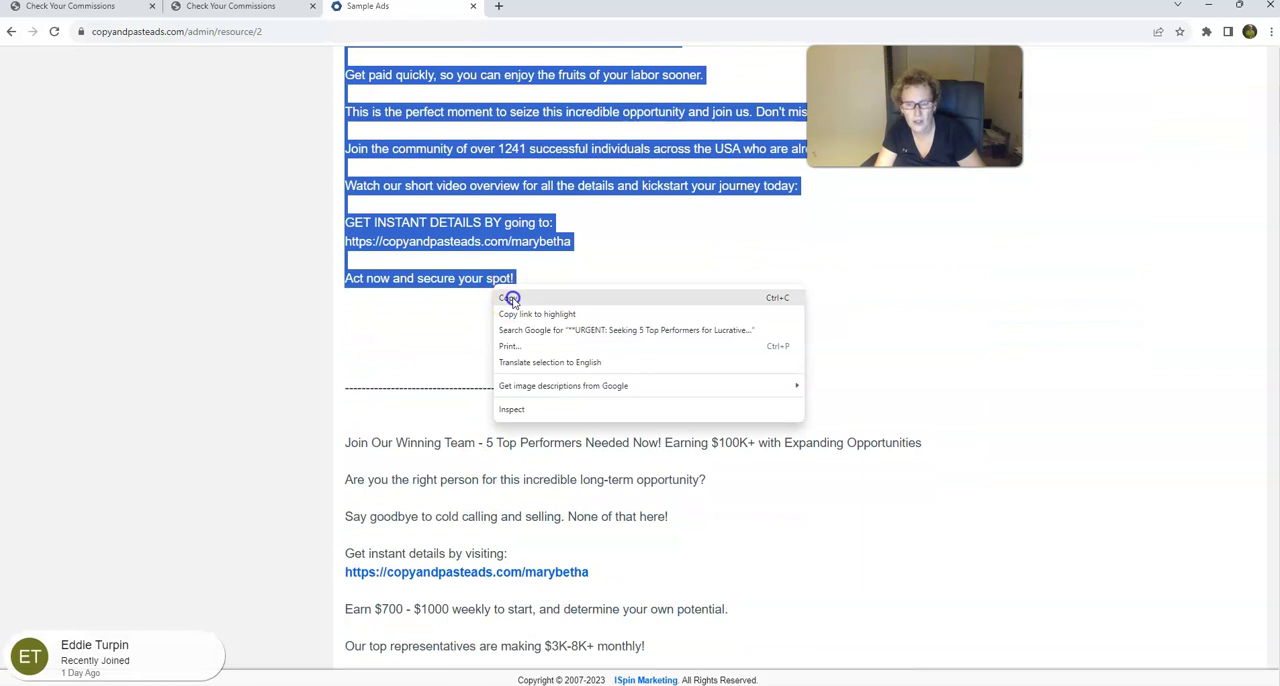
left_click(509, 299)
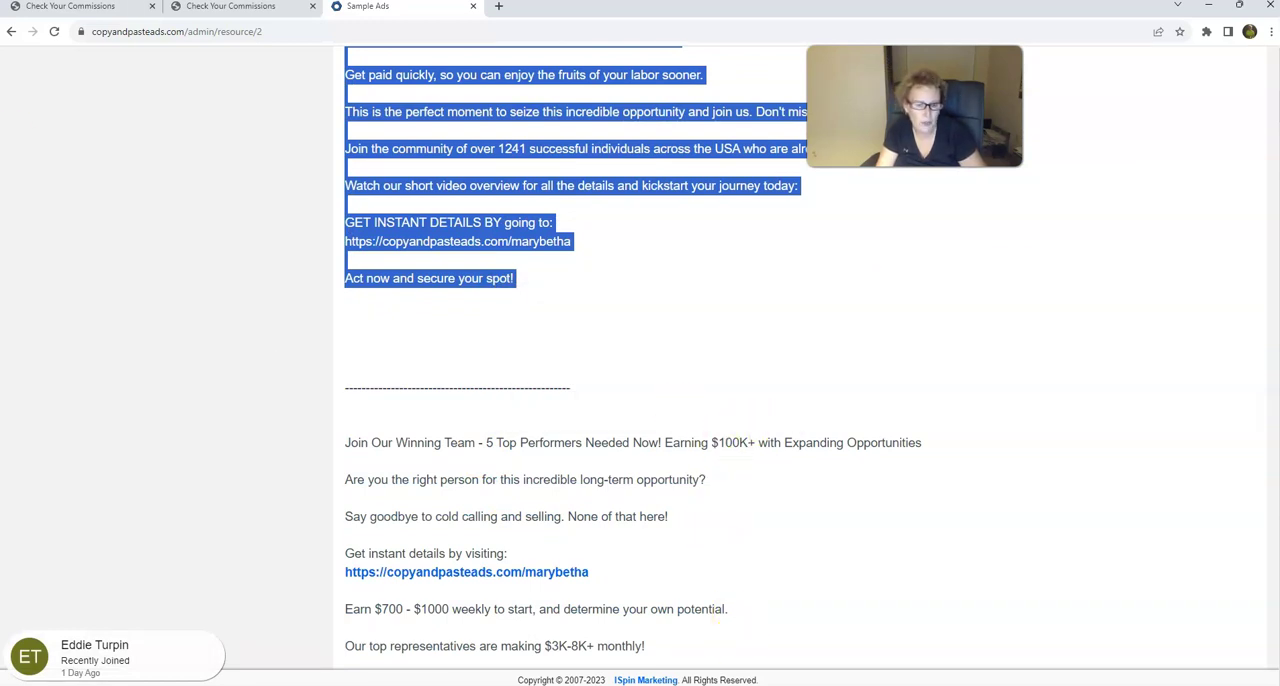
- Paste the copied sample ad into blank Word Document2, then minimize Word
mouse_move(652, 647)
left_click(676, 615)
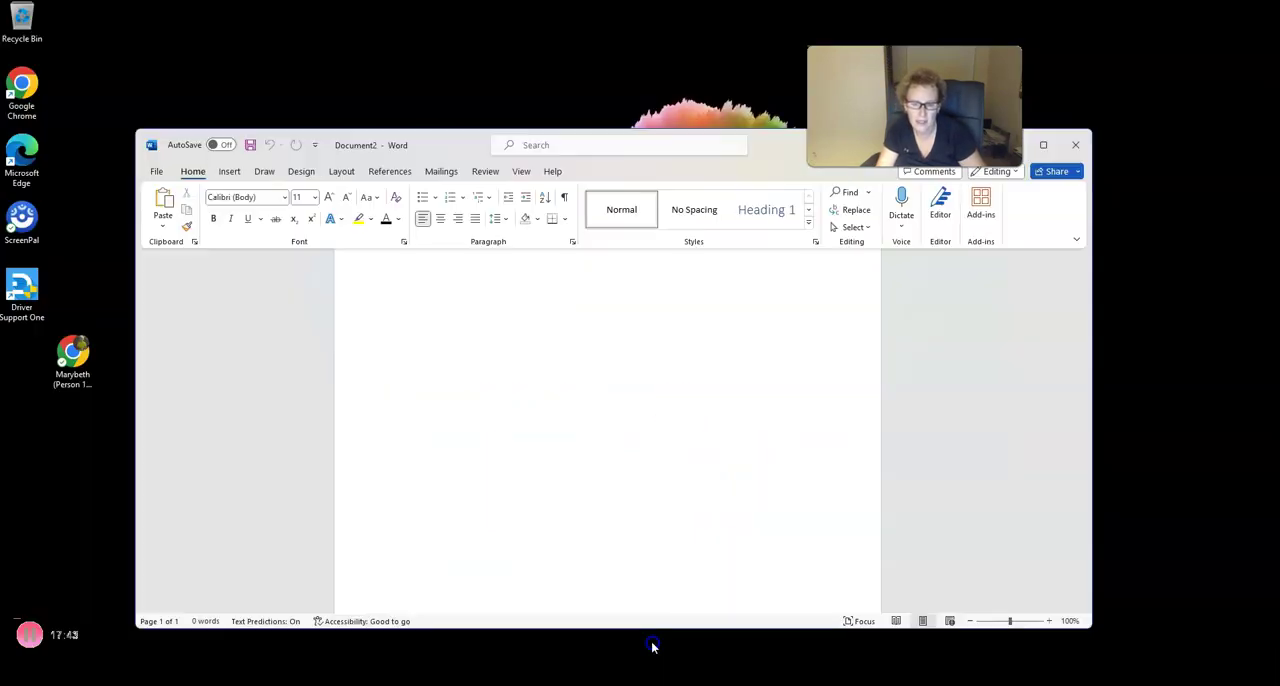
right_click(403, 307)
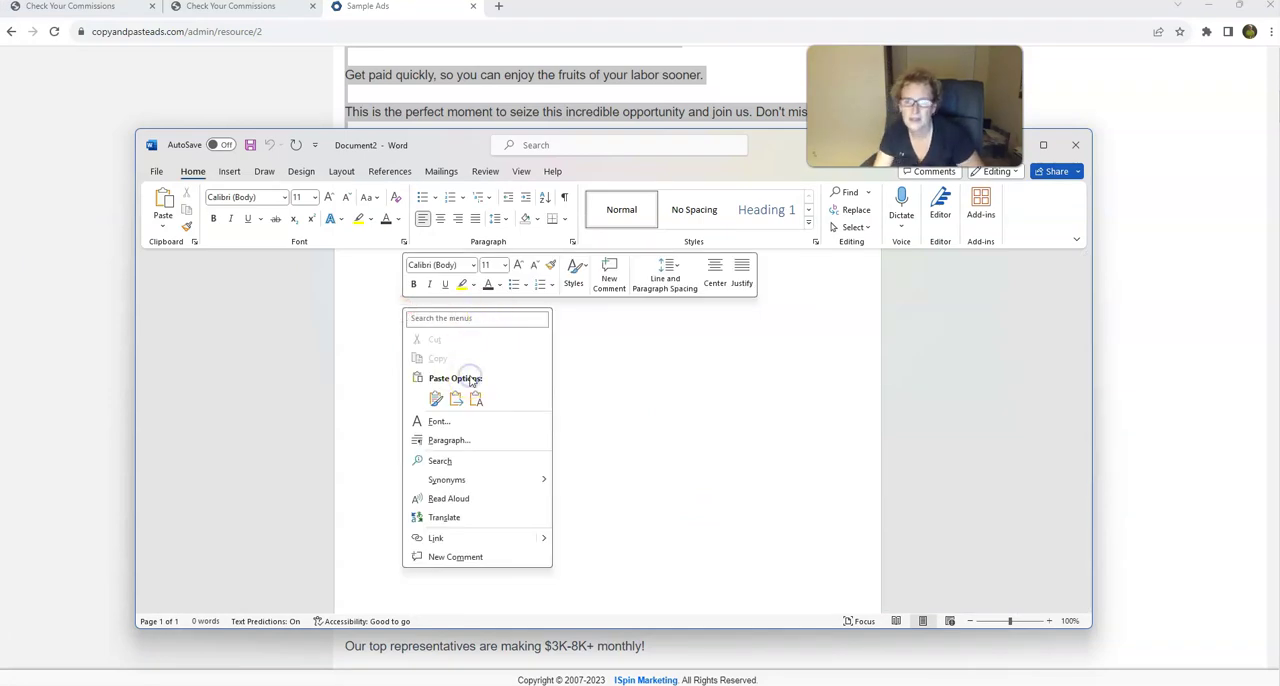
left_click(640, 374)
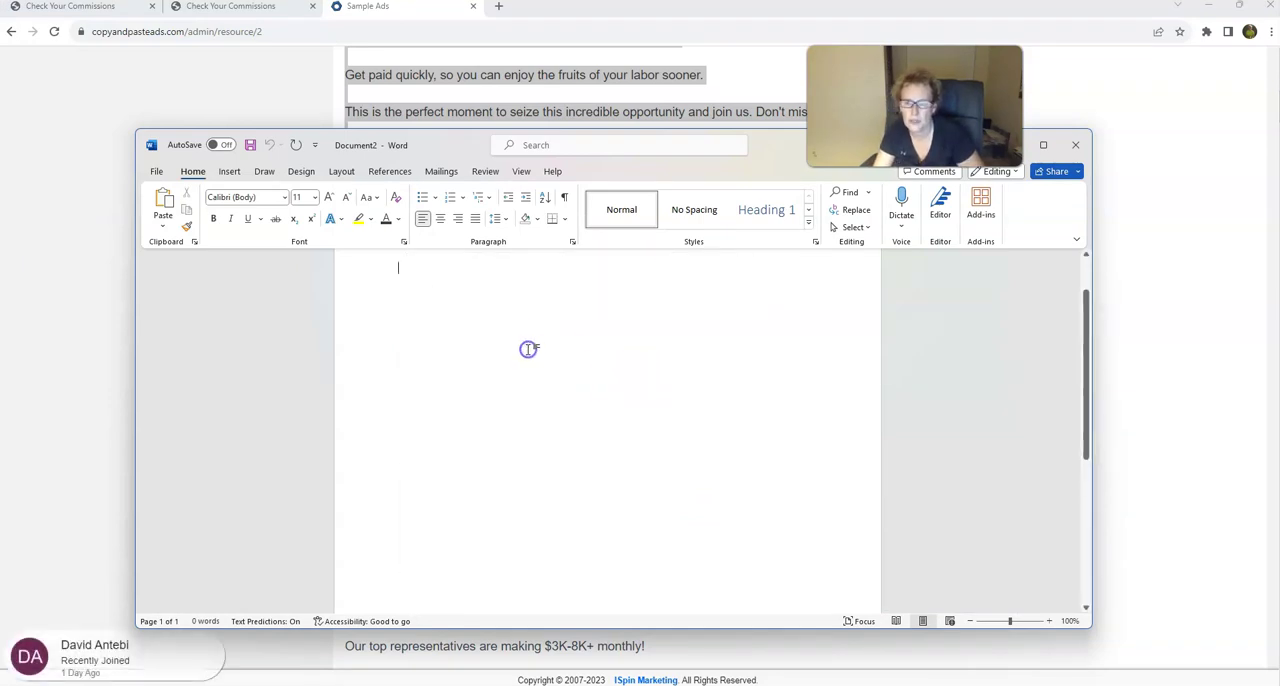
key("ctrl+v")
scroll(528, 349, "up", 2)
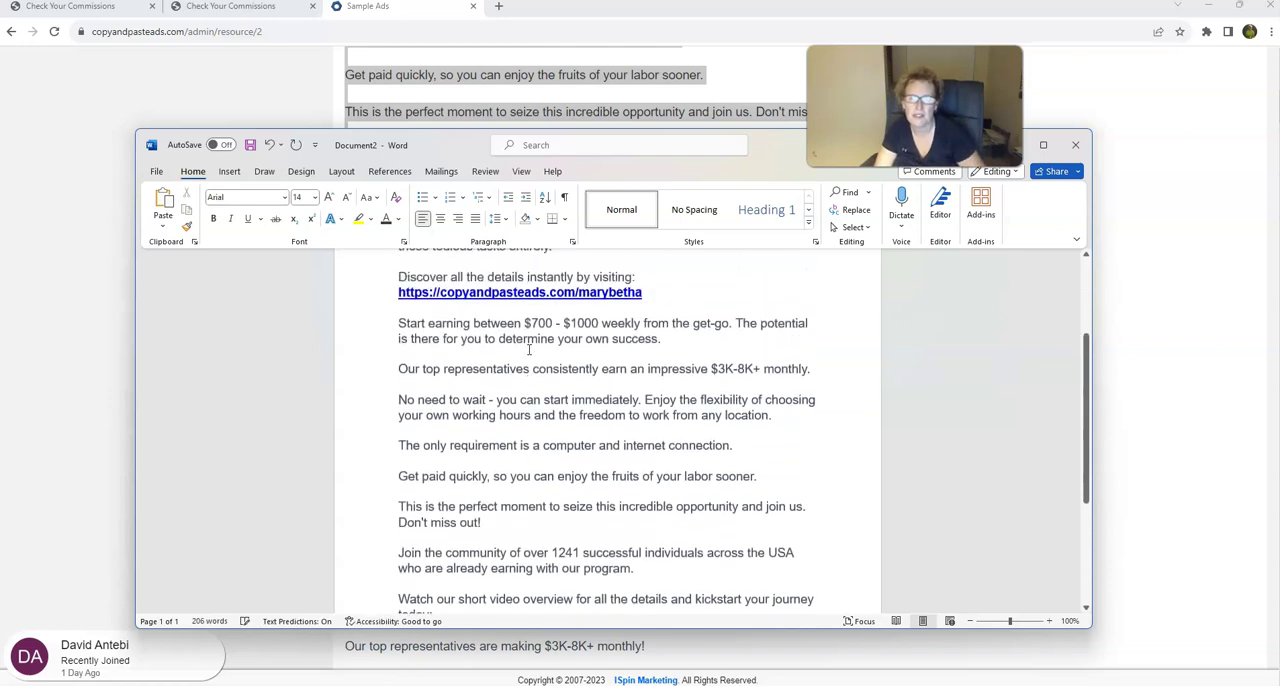
scroll(528, 349, "up", 3)
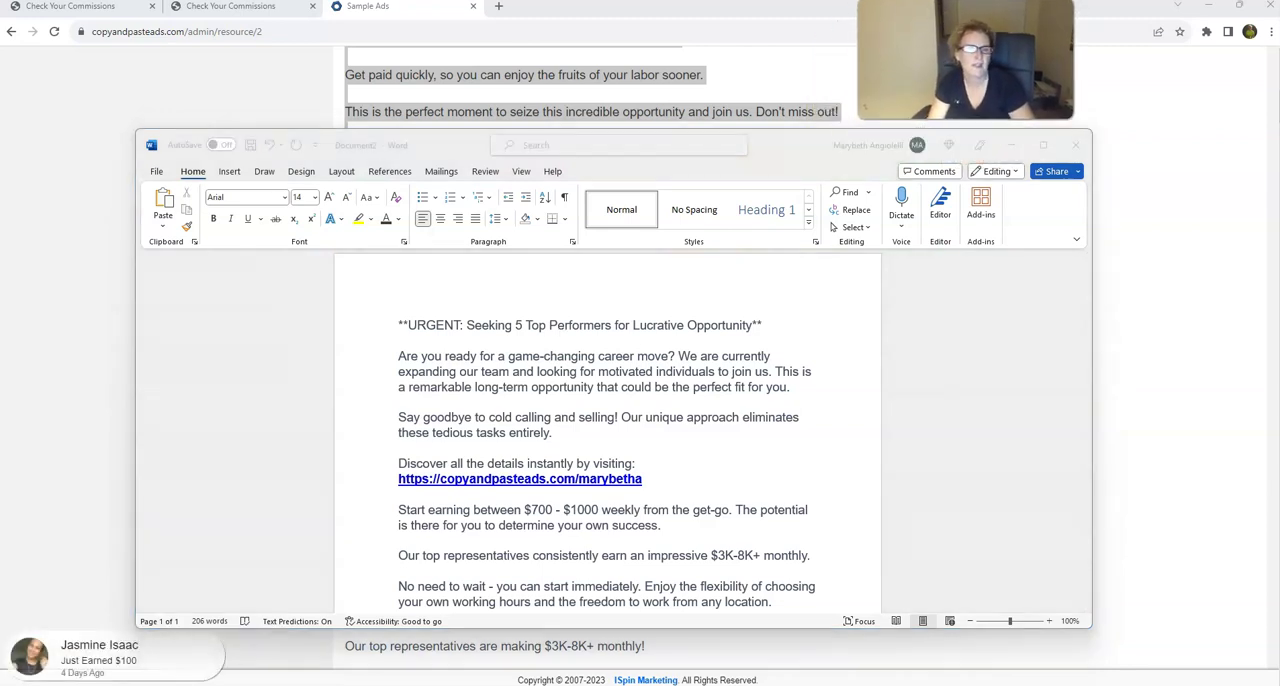
left_click(1012, 149)
scroll(870, 270, "up", 2)
scroll(837, 277, "up", 4)
scroll(830, 277, "up", 4)
left_click(518, 330)
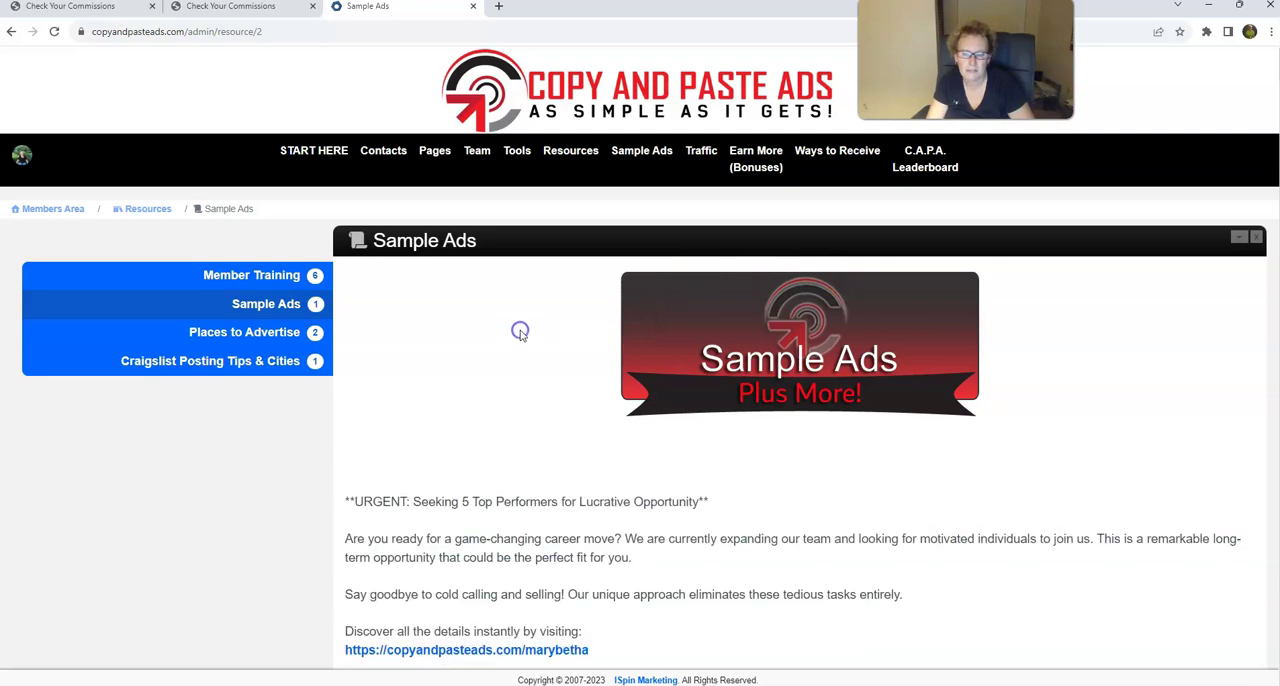
scroll(513, 328, "down", 4)
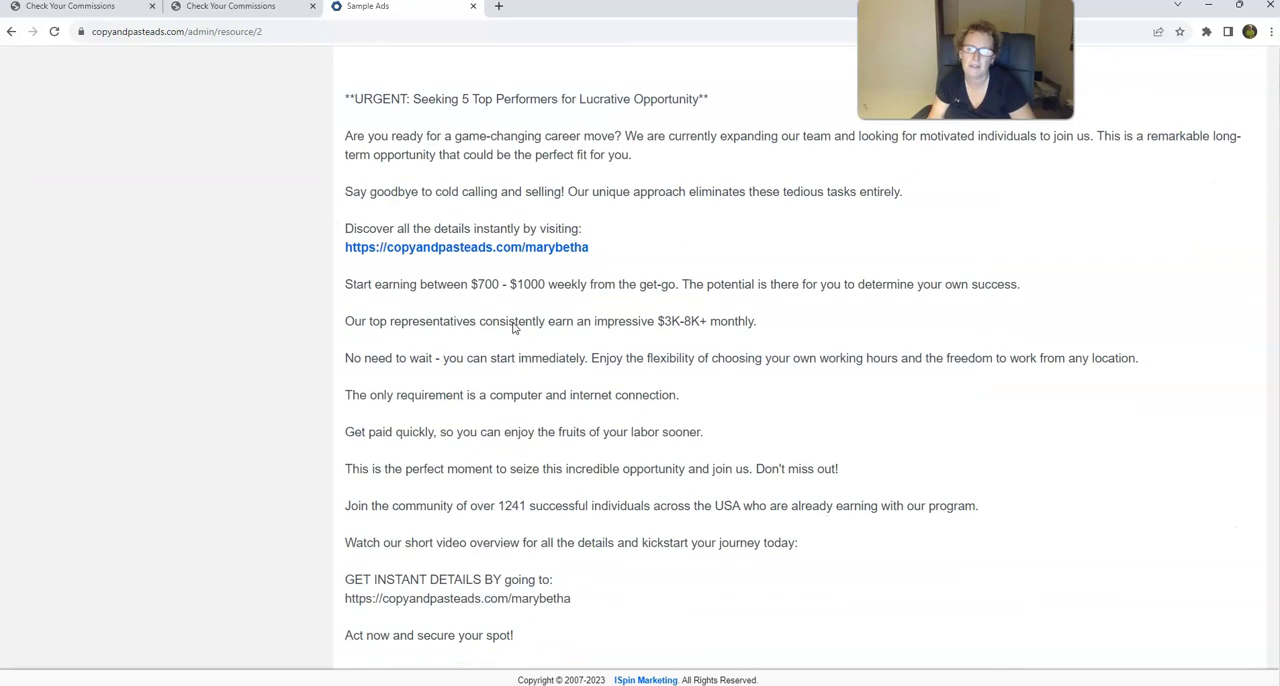
scroll(513, 328, "down", 4)
scroll(513, 328, "down", 4)
scroll(513, 328, "down", 4)
scroll(513, 327, "down", 4)
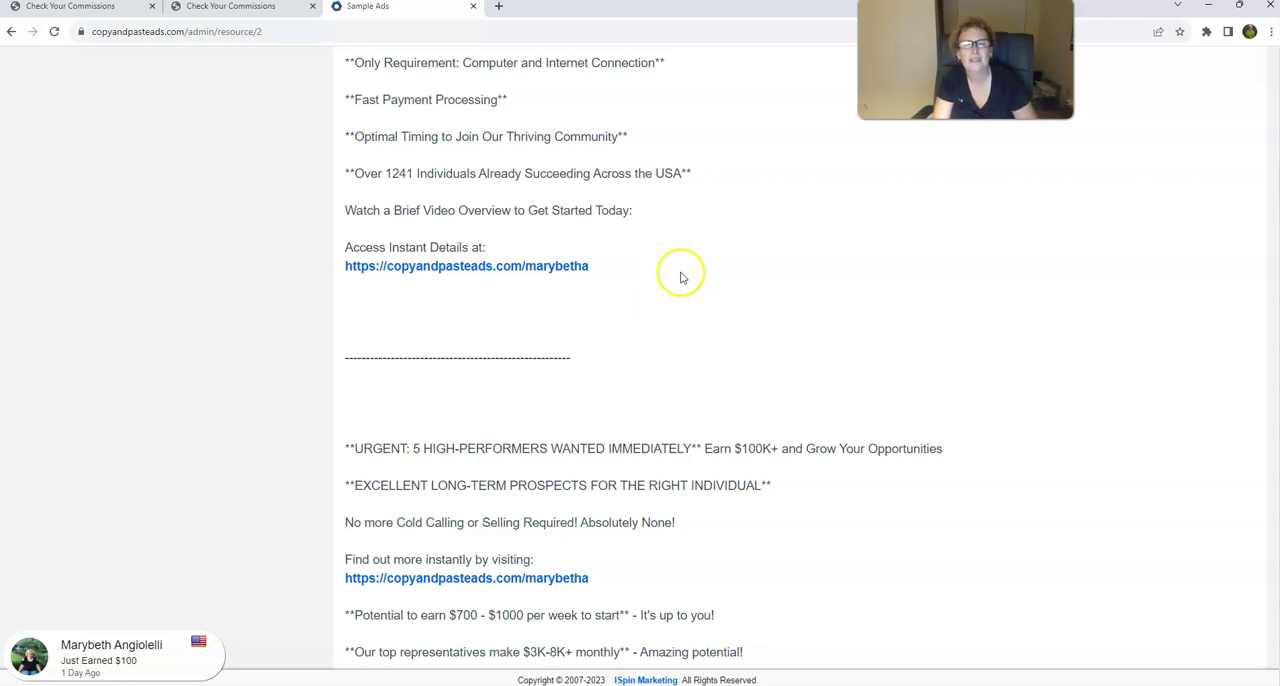
scroll(674, 291, "up", 3)
scroll(674, 291, "up", 2)
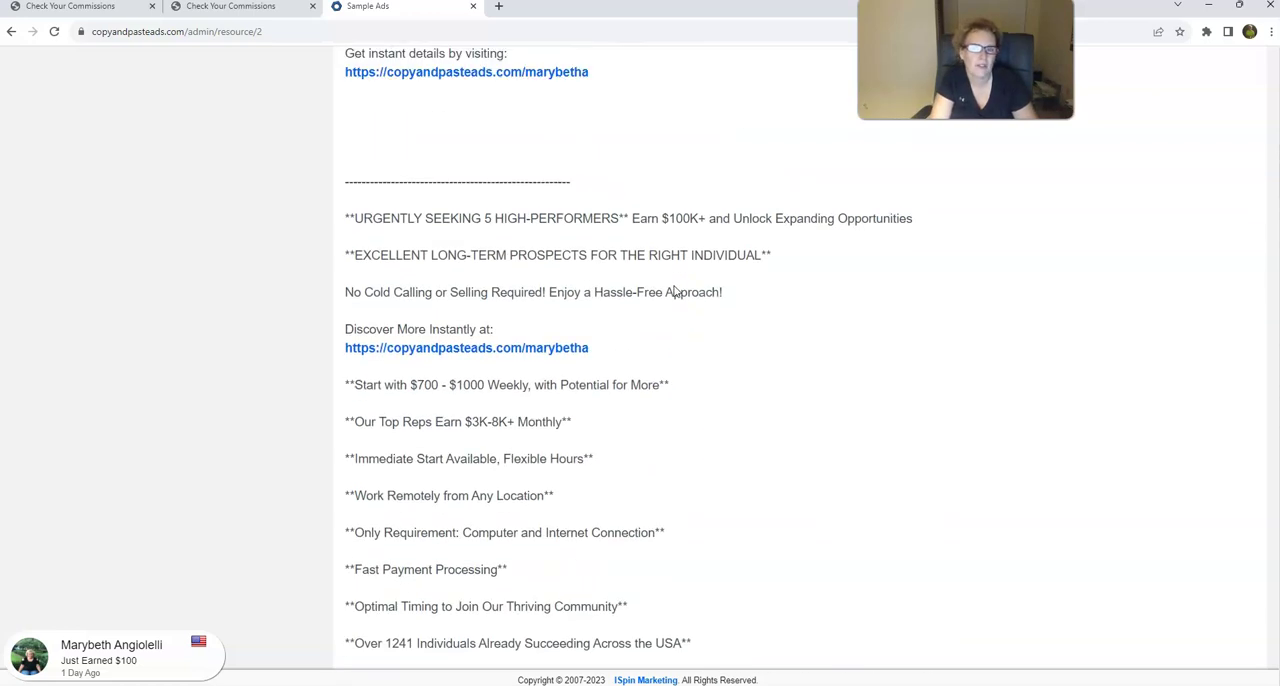
scroll(674, 291, "up", 2)
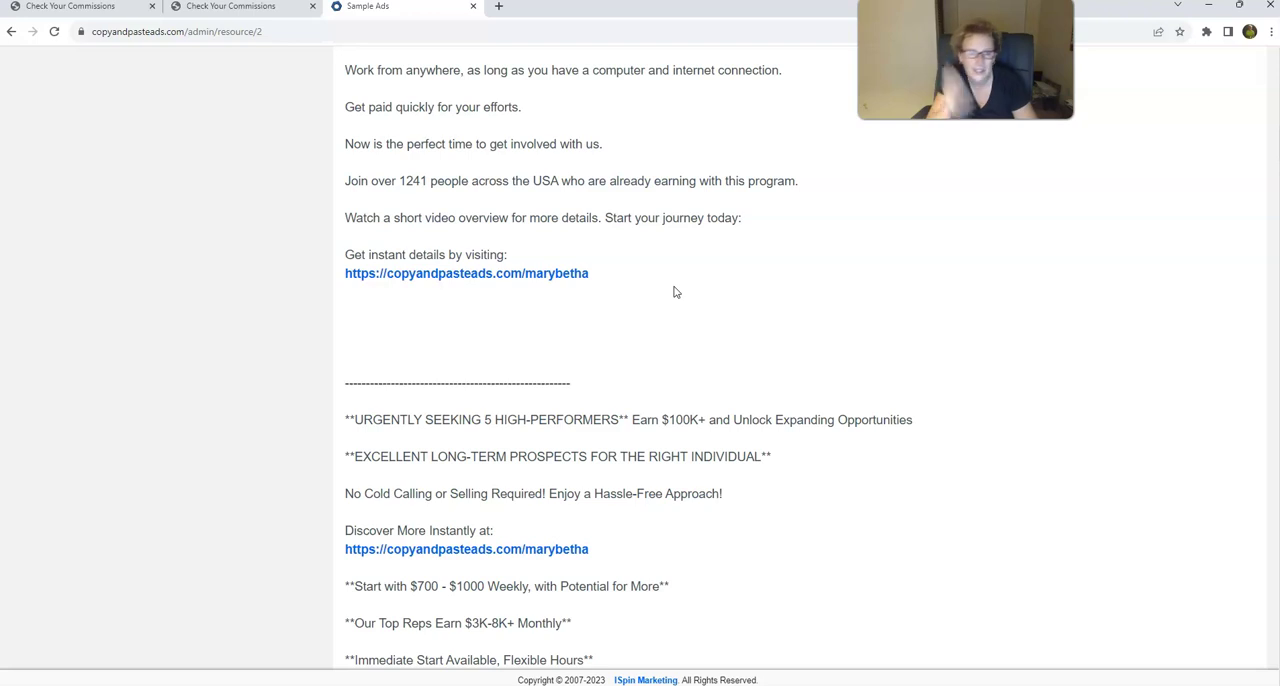
scroll(674, 291, "down", 3)
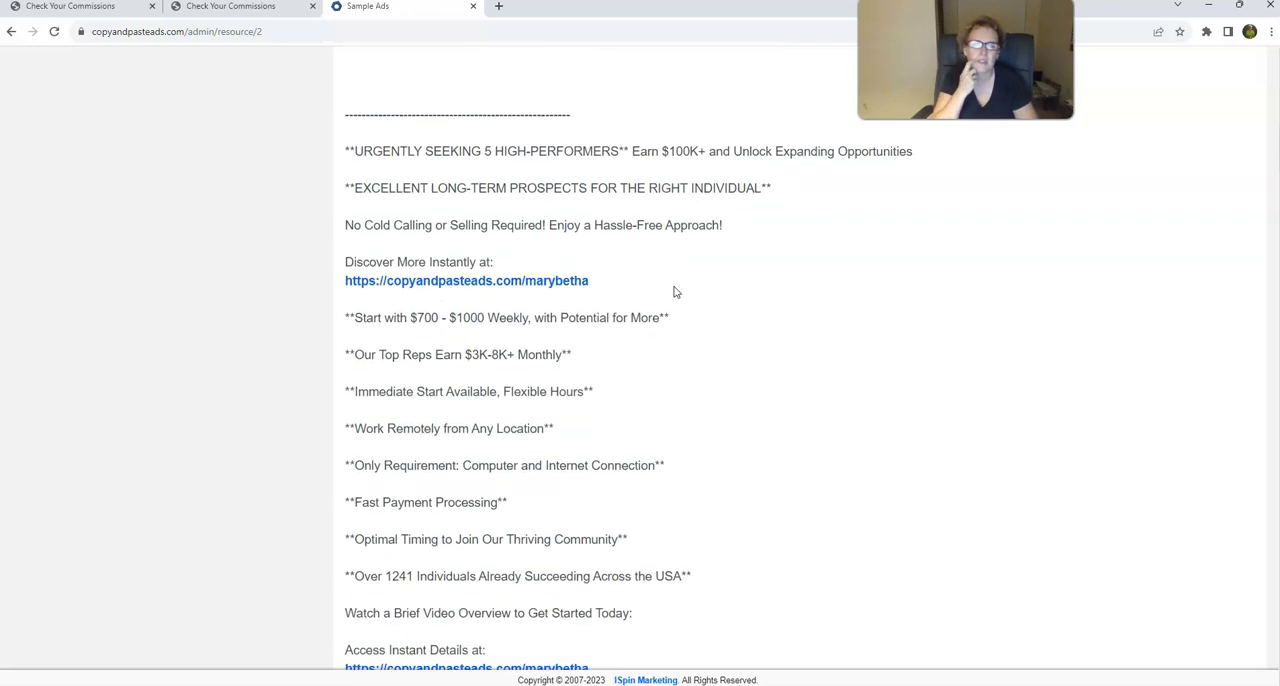
scroll(674, 291, "down", 3)
scroll(674, 291, "down", 3)
scroll(674, 291, "down", 3)
scroll(674, 291, "down", 1)
scroll(674, 291, "down", 4)
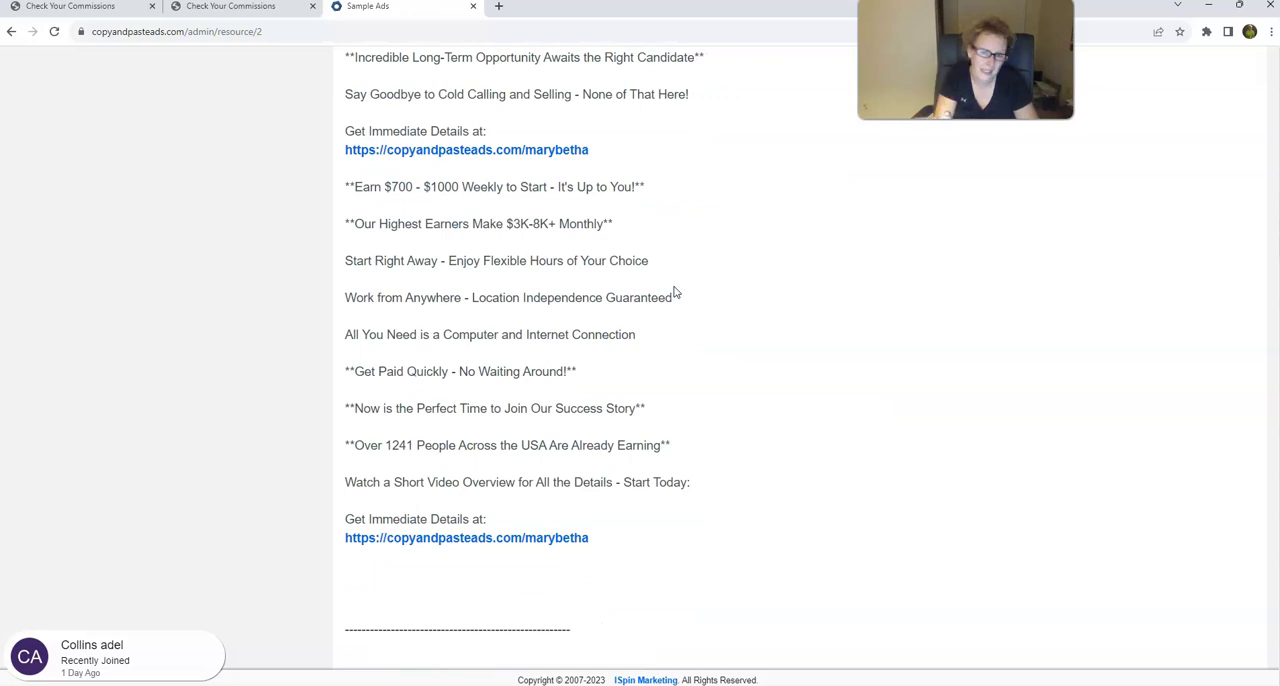
scroll(674, 291, "down", 2)
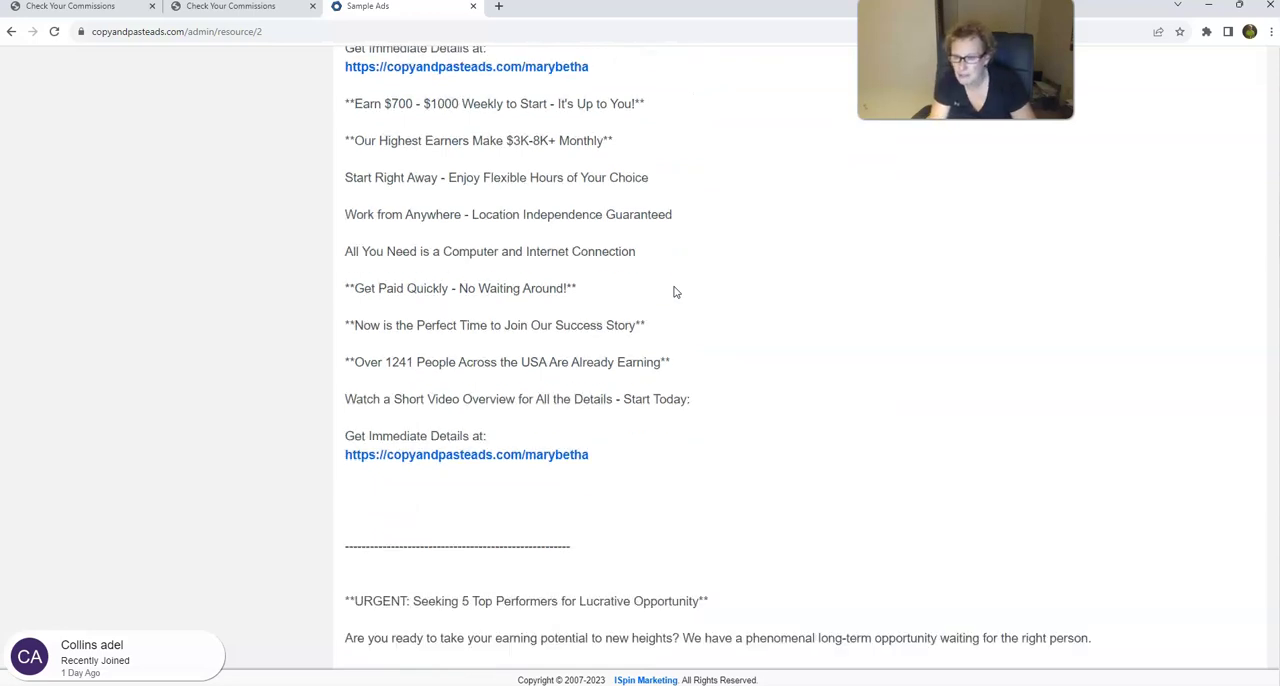
scroll(674, 291, "down", 2)
scroll(674, 291, "down", 4)
scroll(663, 313, "down", 4)
scroll(653, 335, "down", 4)
scroll(653, 335, "down", 4)
scroll(653, 335, "down", 4)
scroll(653, 335, "down", 3)
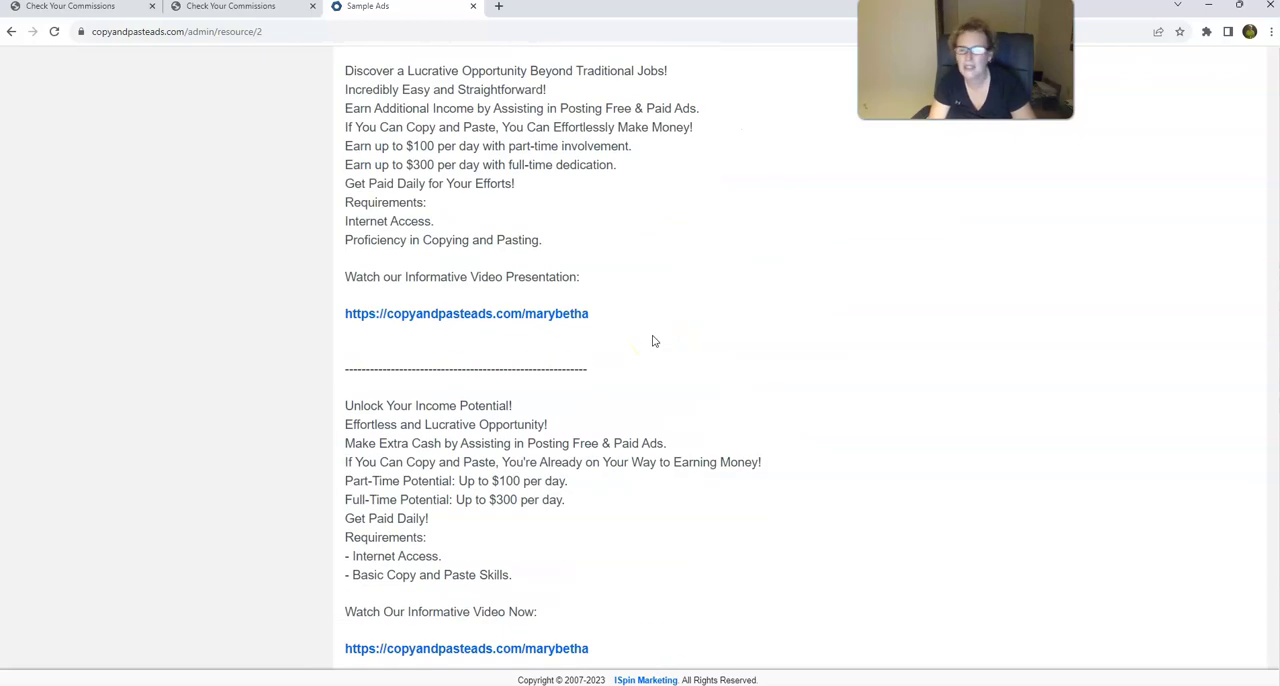
scroll(653, 341, "up", 3)
scroll(653, 341, "up", 5)
scroll(653, 341, "up", 4)
scroll(653, 341, "up", 4)
scroll(653, 341, "up", 4)
scroll(653, 341, "up", 5)
scroll(653, 341, "up", 4)
scroll(653, 341, "up", 4)
scroll(653, 341, "up", 4)
scroll(653, 341, "up", 4)
scroll(653, 341, "up", 4)
scroll(653, 341, "up", 5)
scroll(652, 341, "up", 3)
scroll(652, 341, "up", 3)
scroll(652, 341, "up", 4)
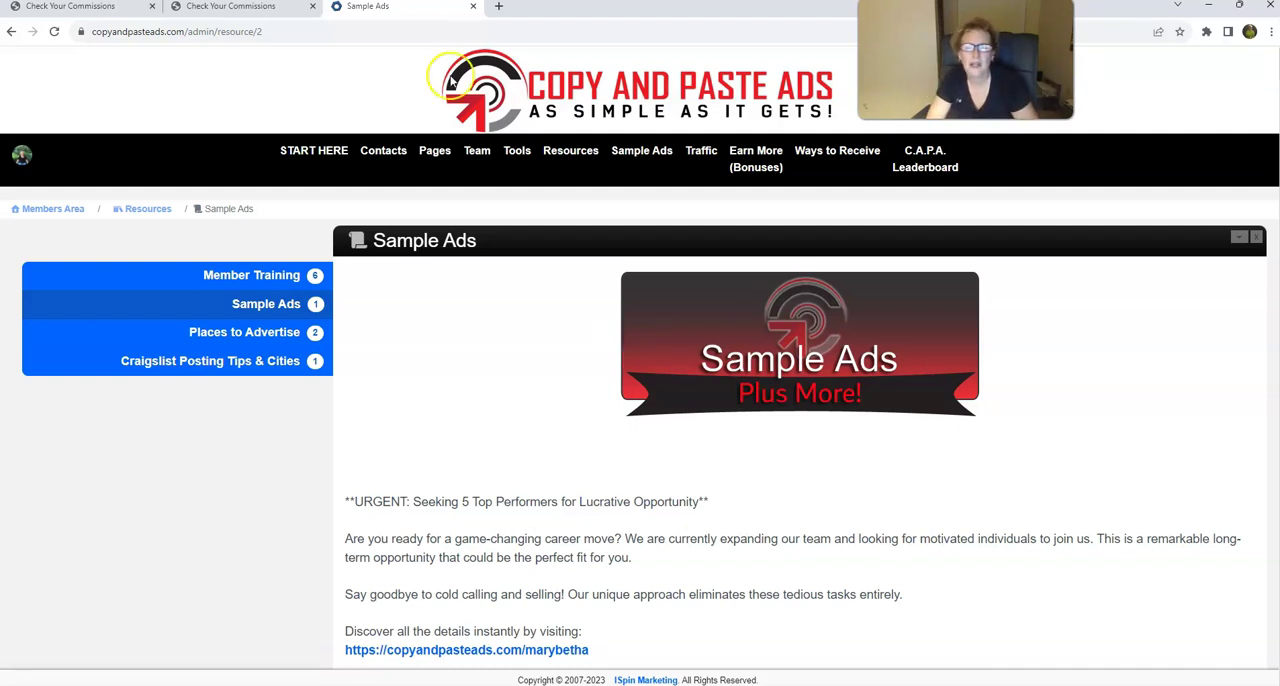
- Show the Sample Ads menu with Craigslist Posting Tips & Cities and Places To Advertise
left_click(666, 156)
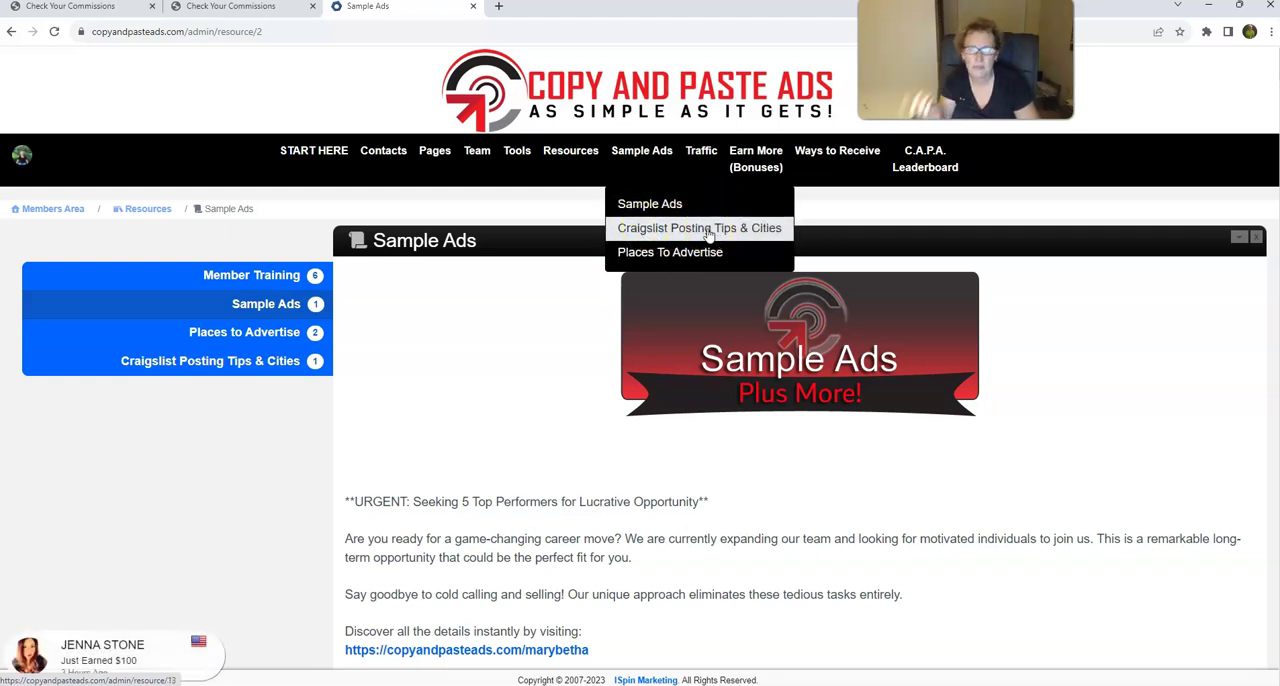
- Open the 'Places to Advertise #1 Craigslist - PAID' guide from the Sample Ads menu
left_click(686, 252)
scroll(537, 289, "down", 1)
scroll(537, 289, "down", 2)
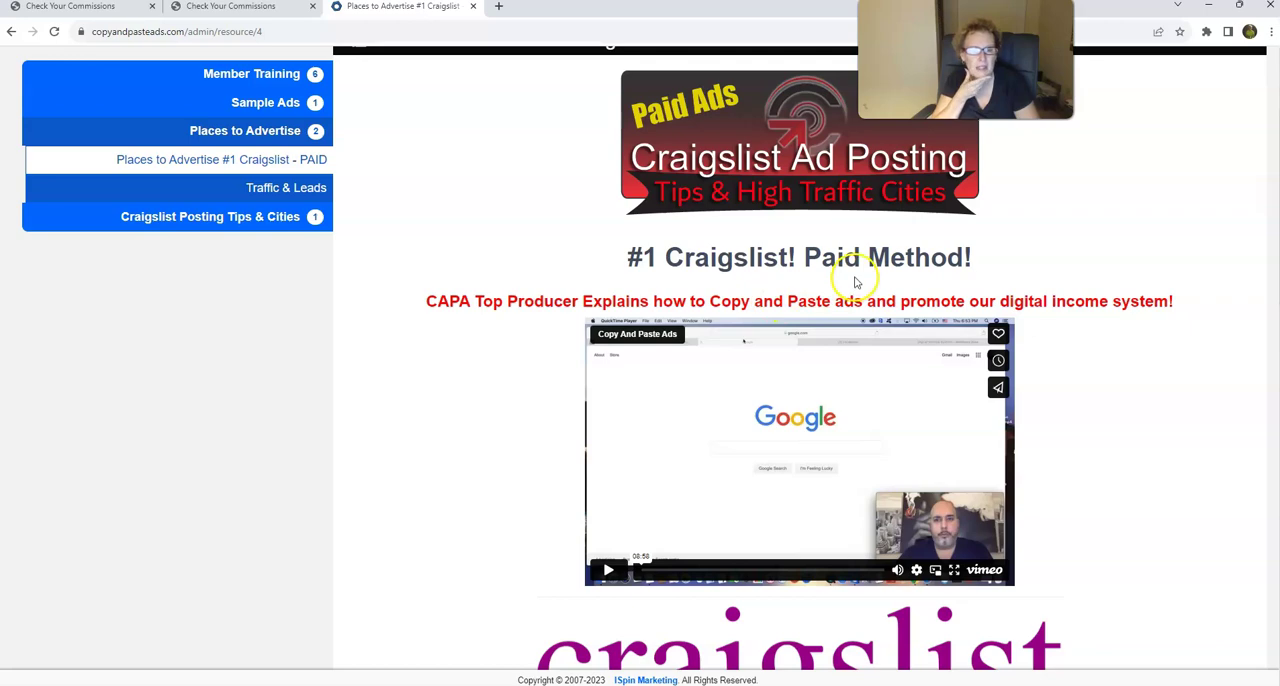
scroll(840, 292, "down", 2)
scroll(814, 306, "down", 3)
scroll(815, 310, "down", 3)
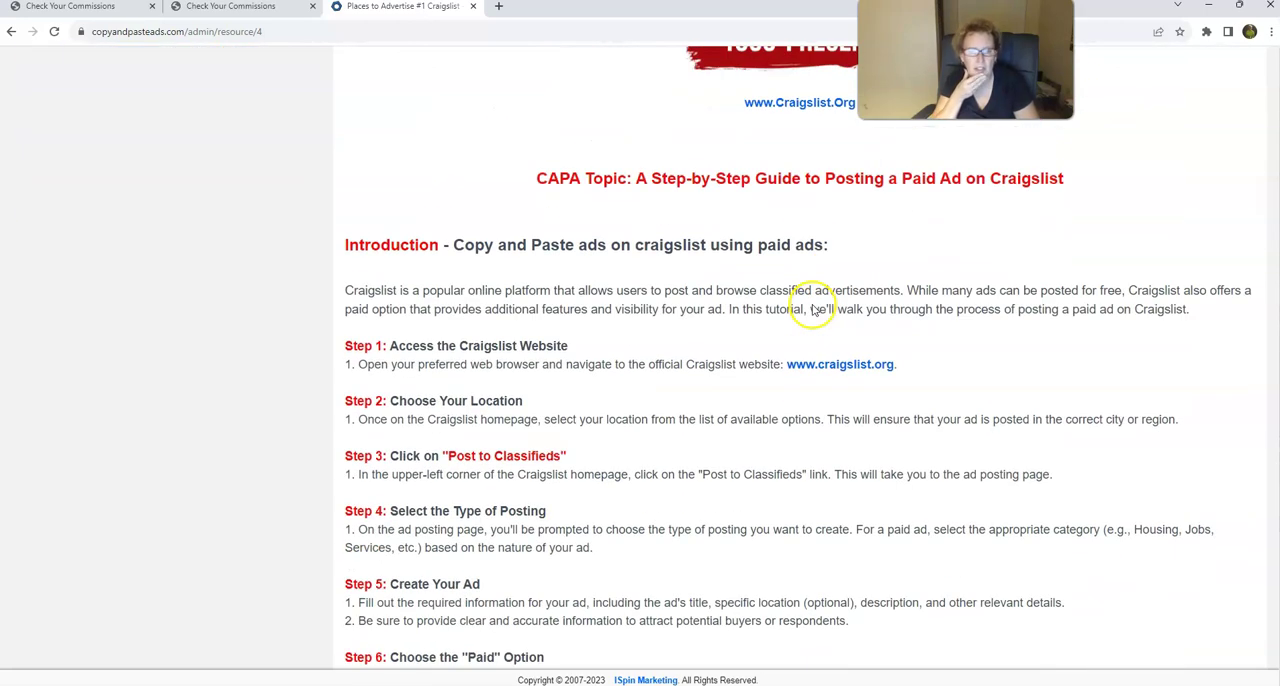
scroll(610, 286, "down", 2)
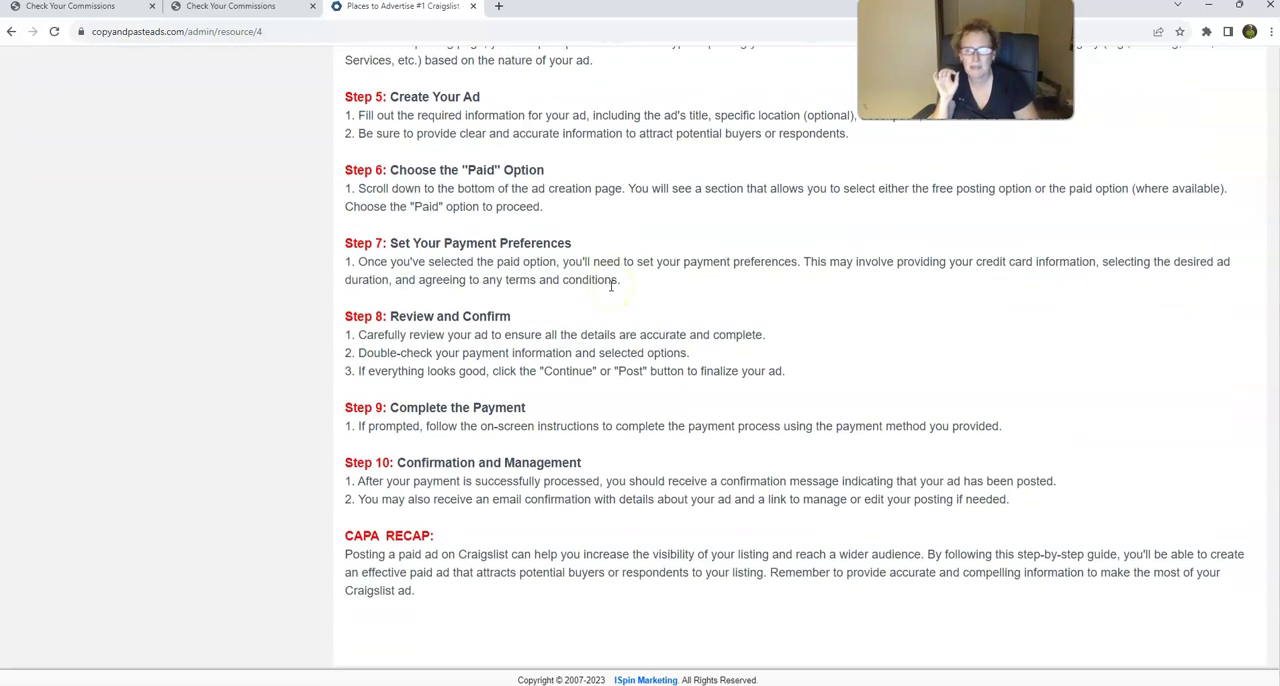
scroll(611, 286, "down", 3)
scroll(472, 485, "up", 3)
scroll(474, 483, "up", 6)
scroll(473, 483, "up", 4)
scroll(472, 480, "up", 3)
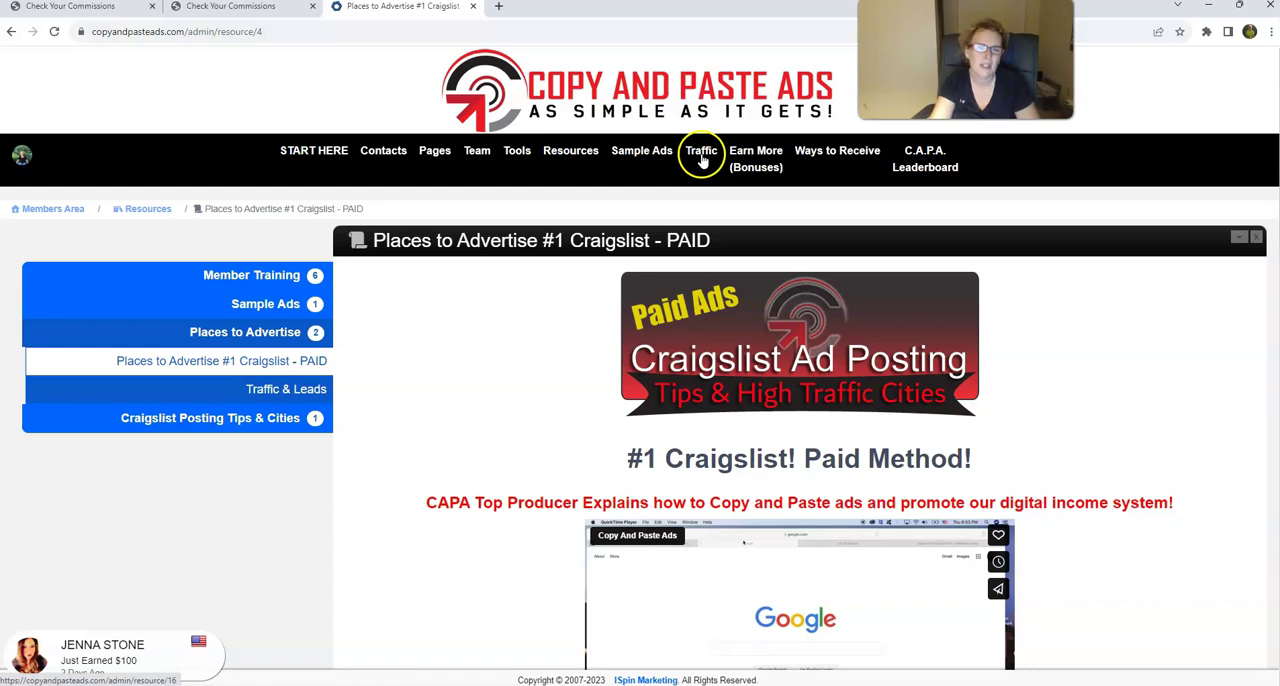
- From the Traffic menu, open the Affiliate Programs page offering 3000 bonus ad credits
left_click(703, 158)
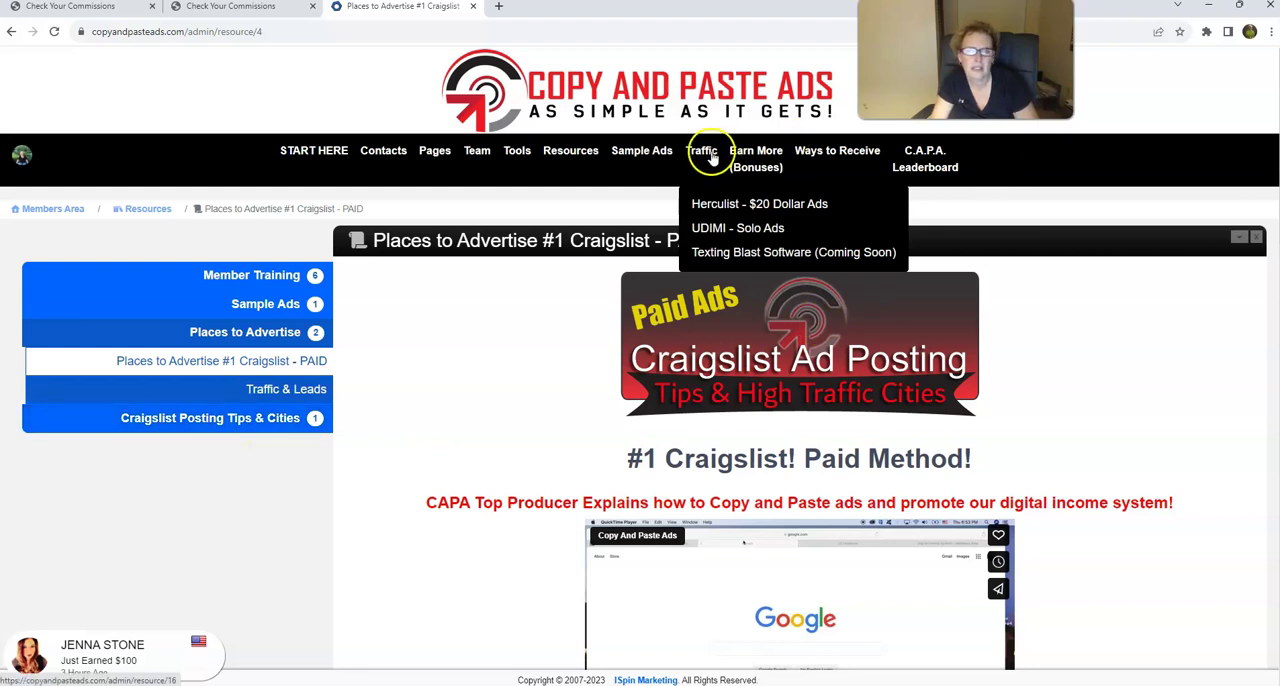
left_click(748, 156)
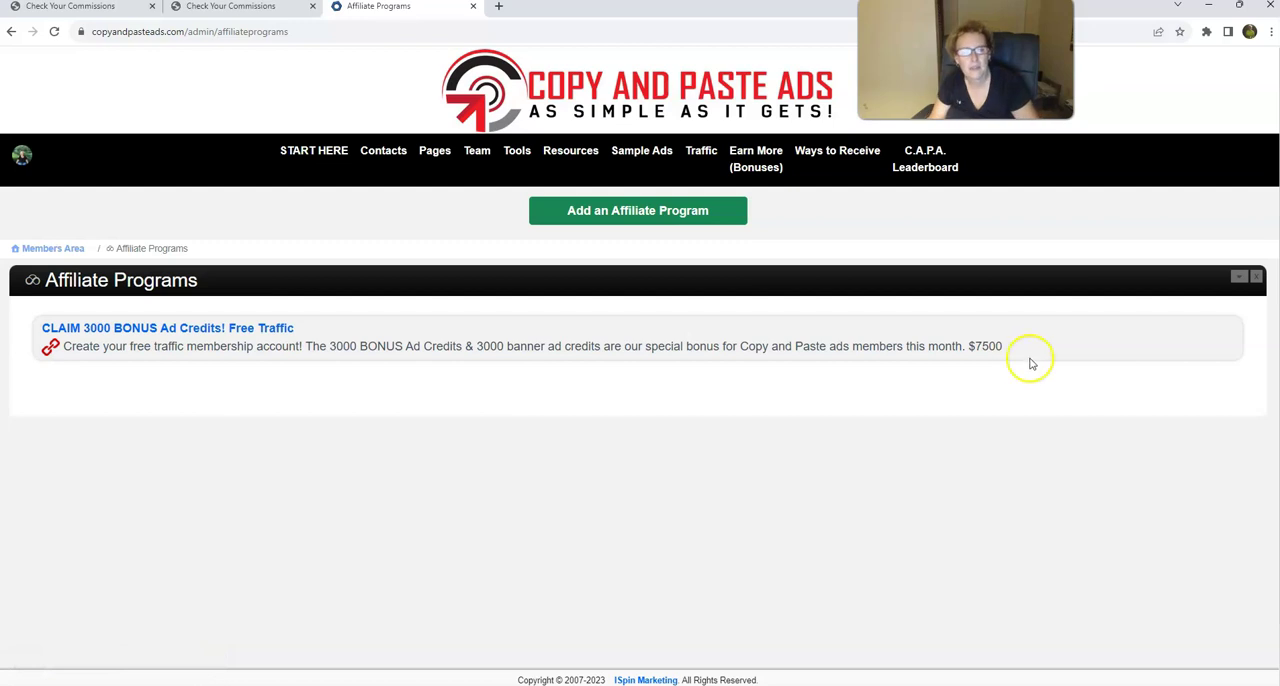
- Open the September 2023 C.A.P.A. Leaderboard from the Ways to Receive menu
left_click(810, 150)
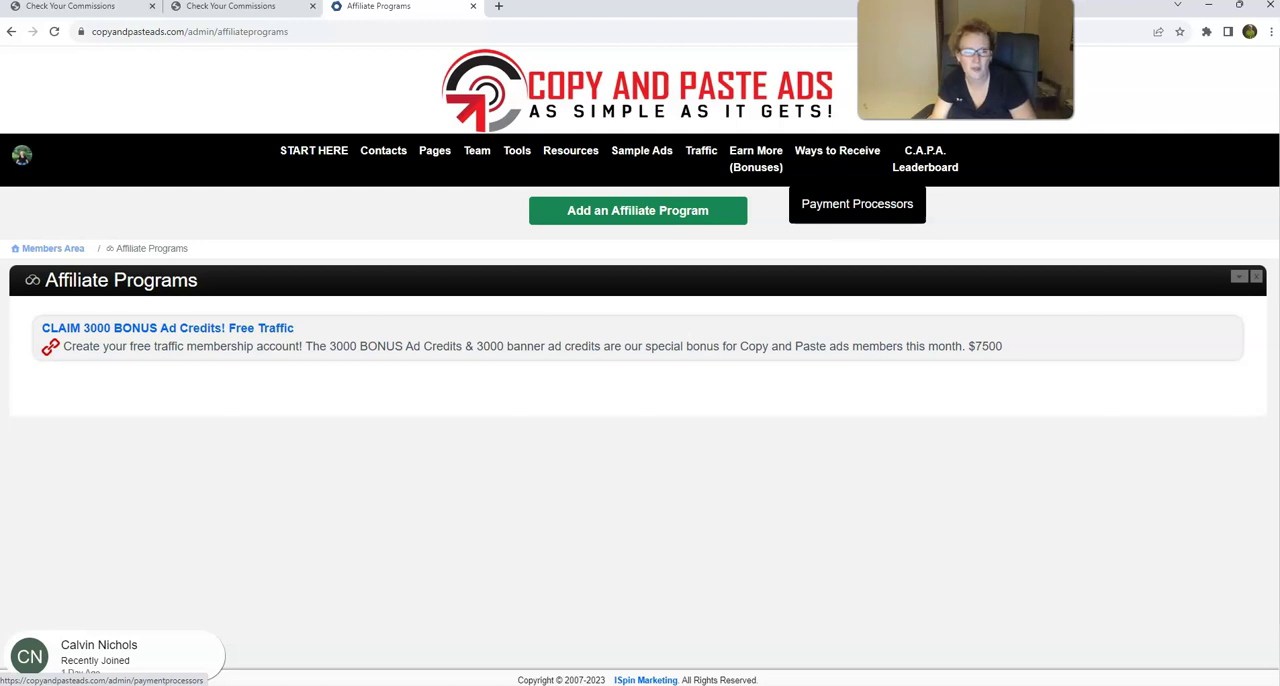
left_click(847, 220)
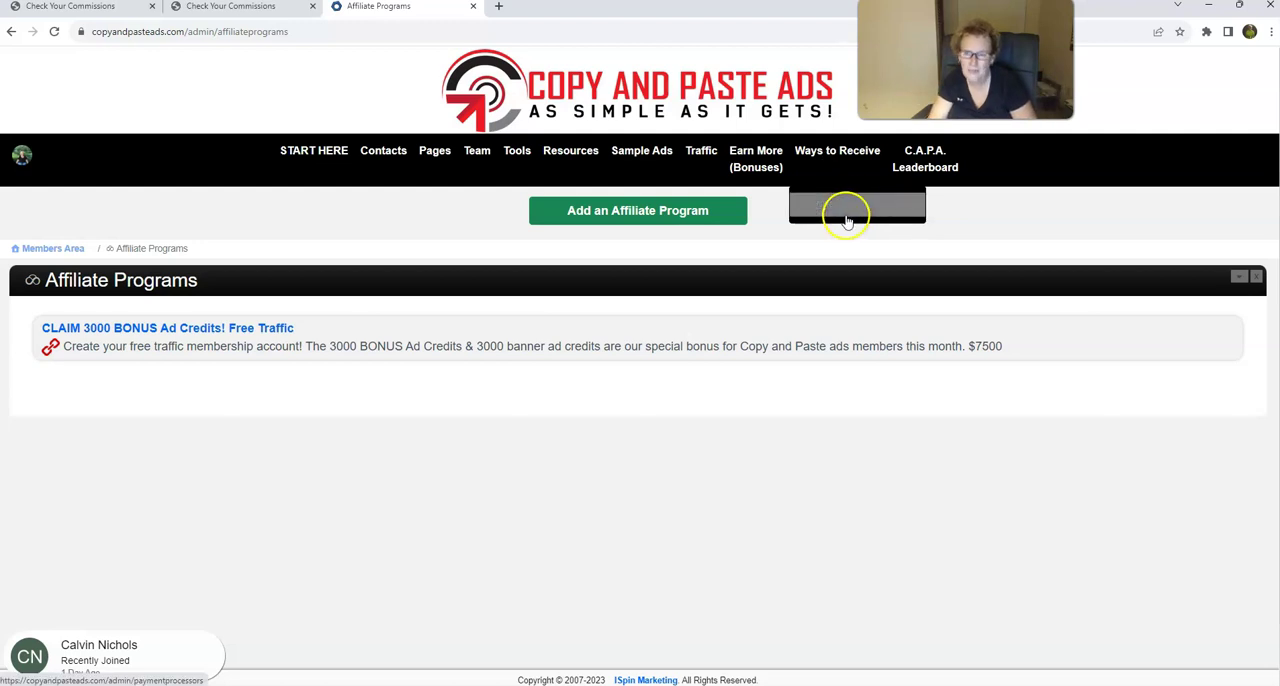
left_click(938, 167)
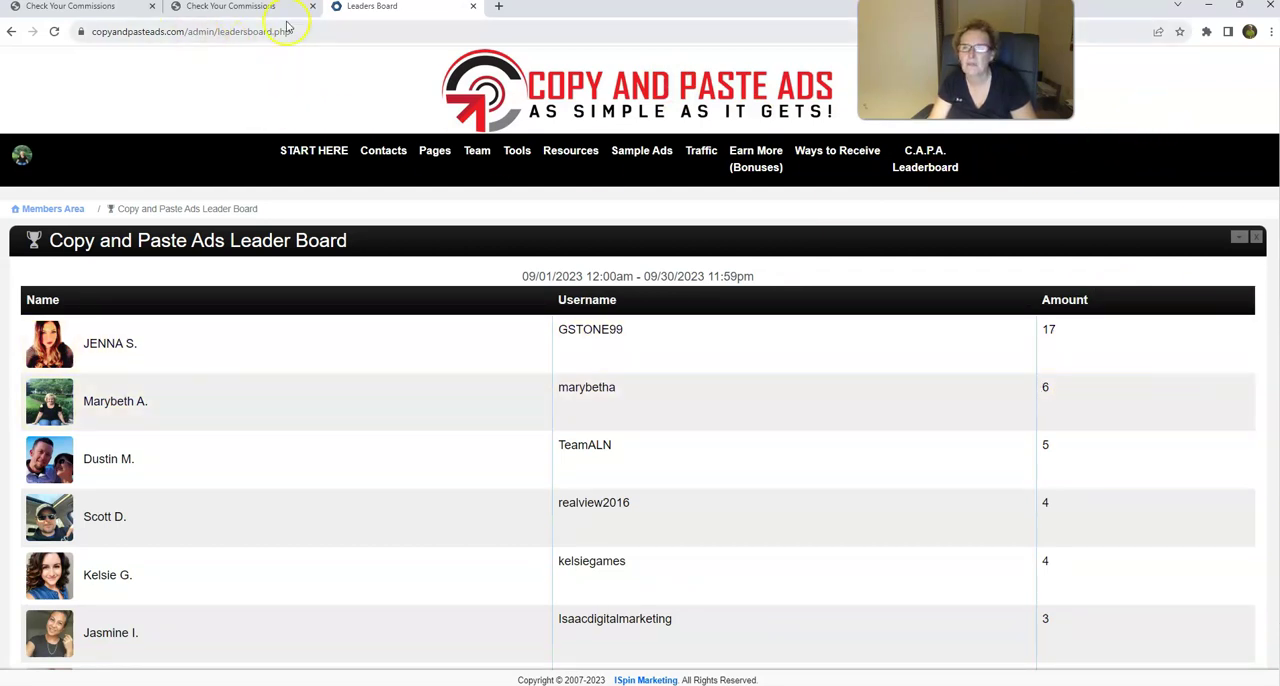
- Close the Leader Board and both commissions tabs, shutting Chrome to reveal the saved-links notes
left_click(473, 7)
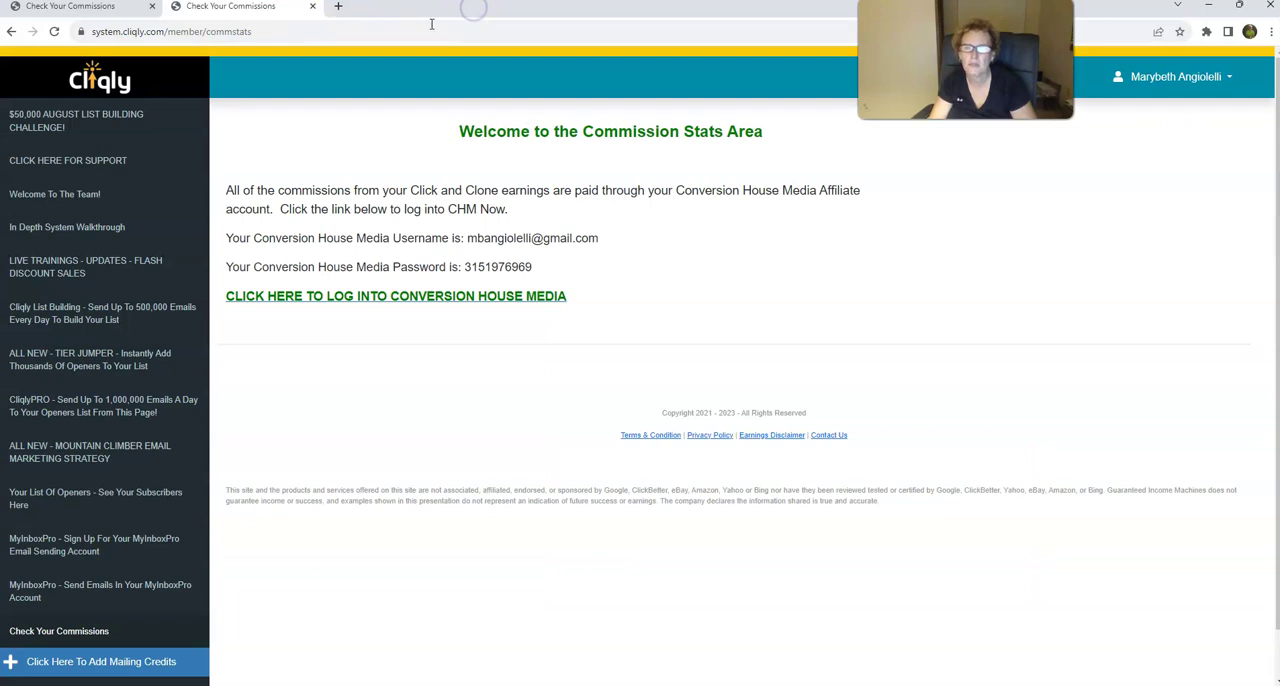
left_click(311, 7)
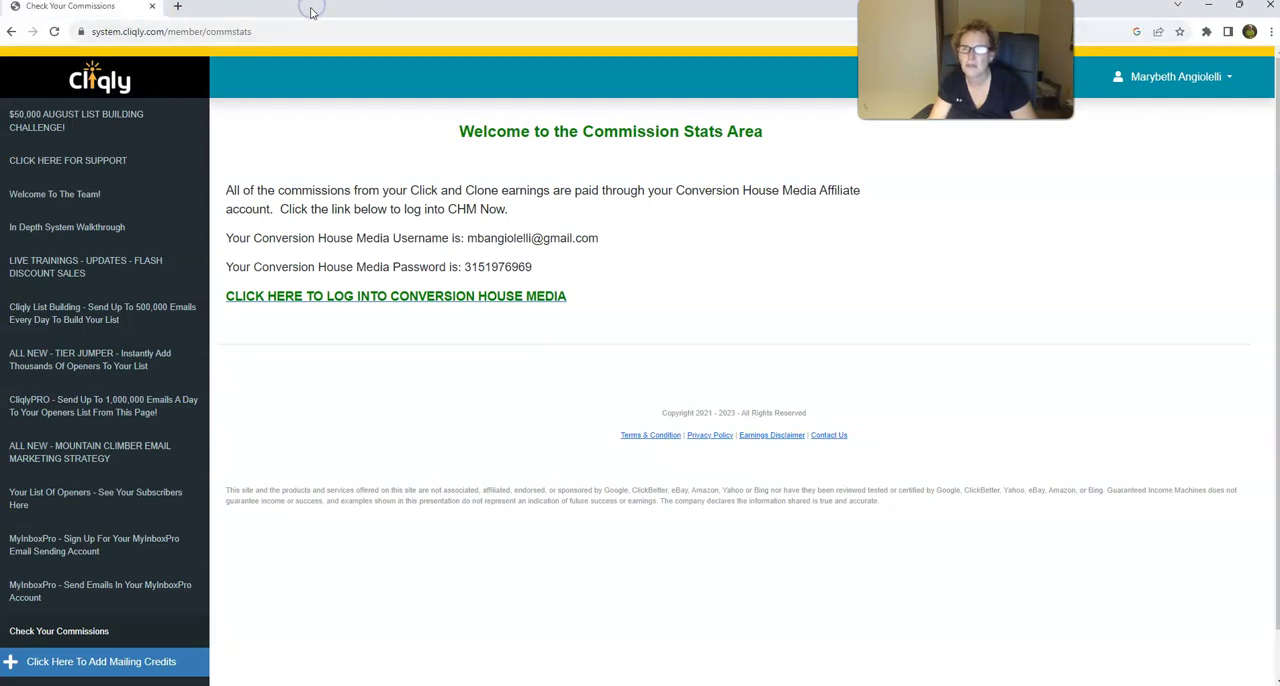
left_click(153, 9)
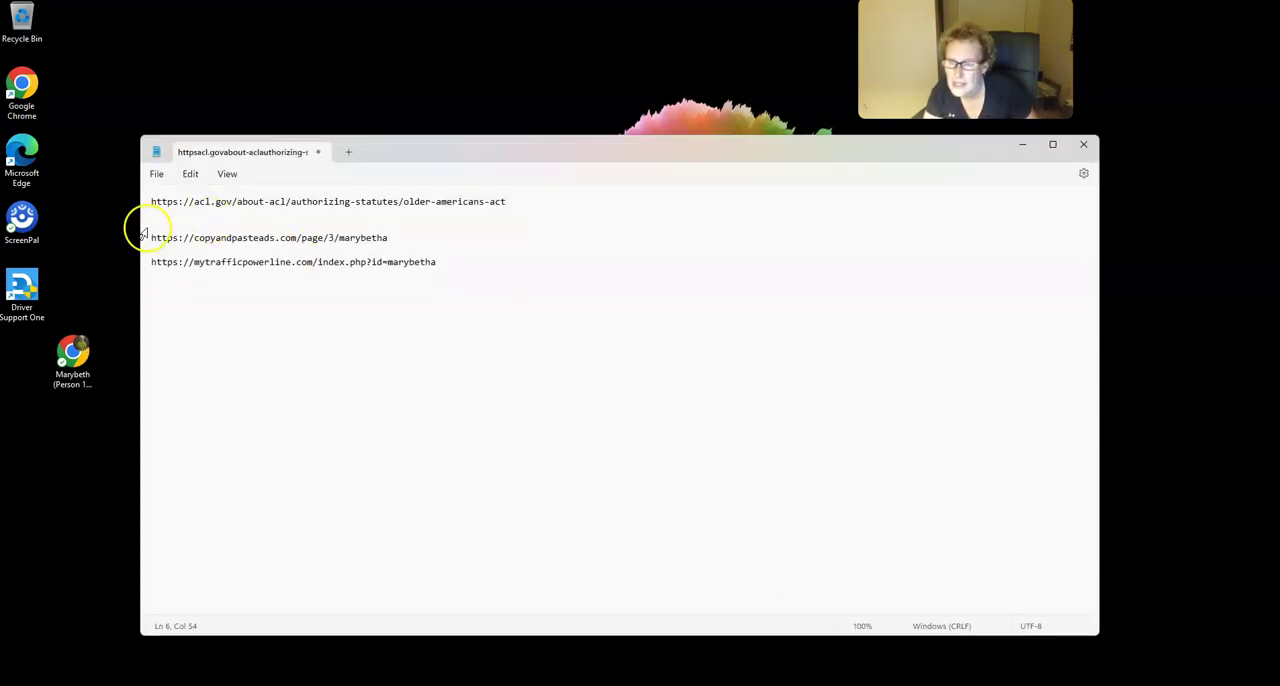
- Copy the copyandpasteads.com referral link from Notepad, minimize Notepad, and launch Chrome
left_click_drag(150, 237, 390, 237)
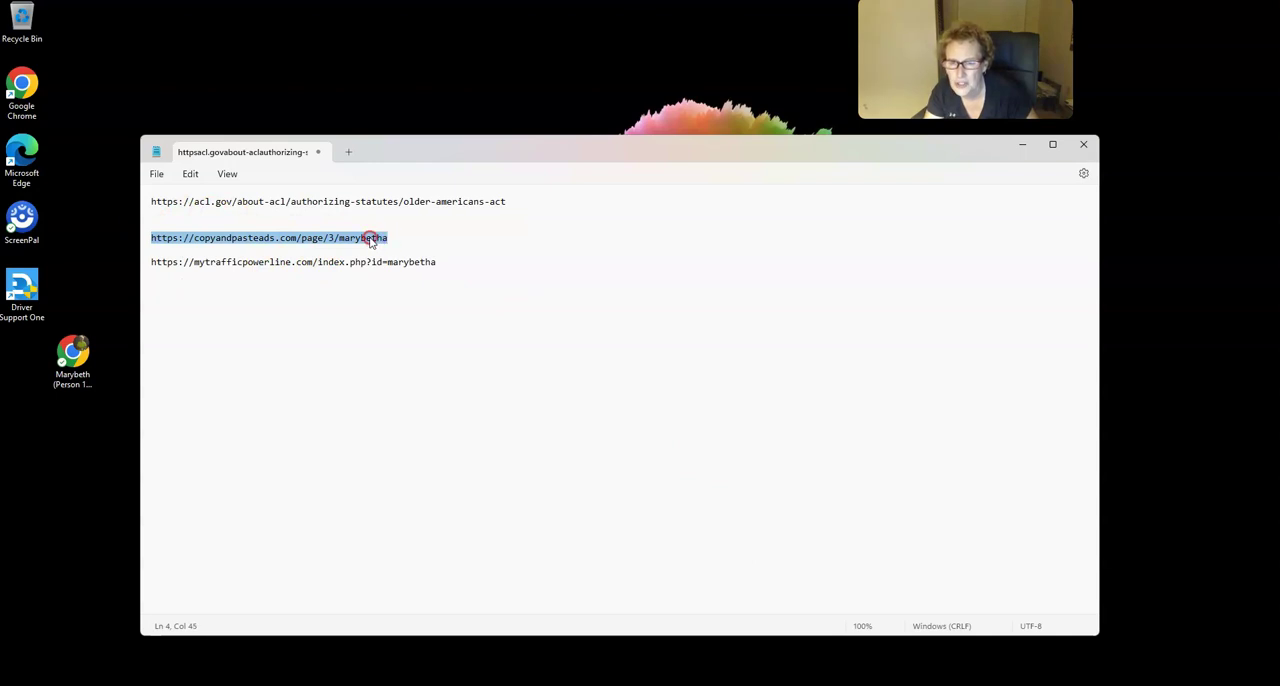
right_click(375, 241)
left_click(410, 309)
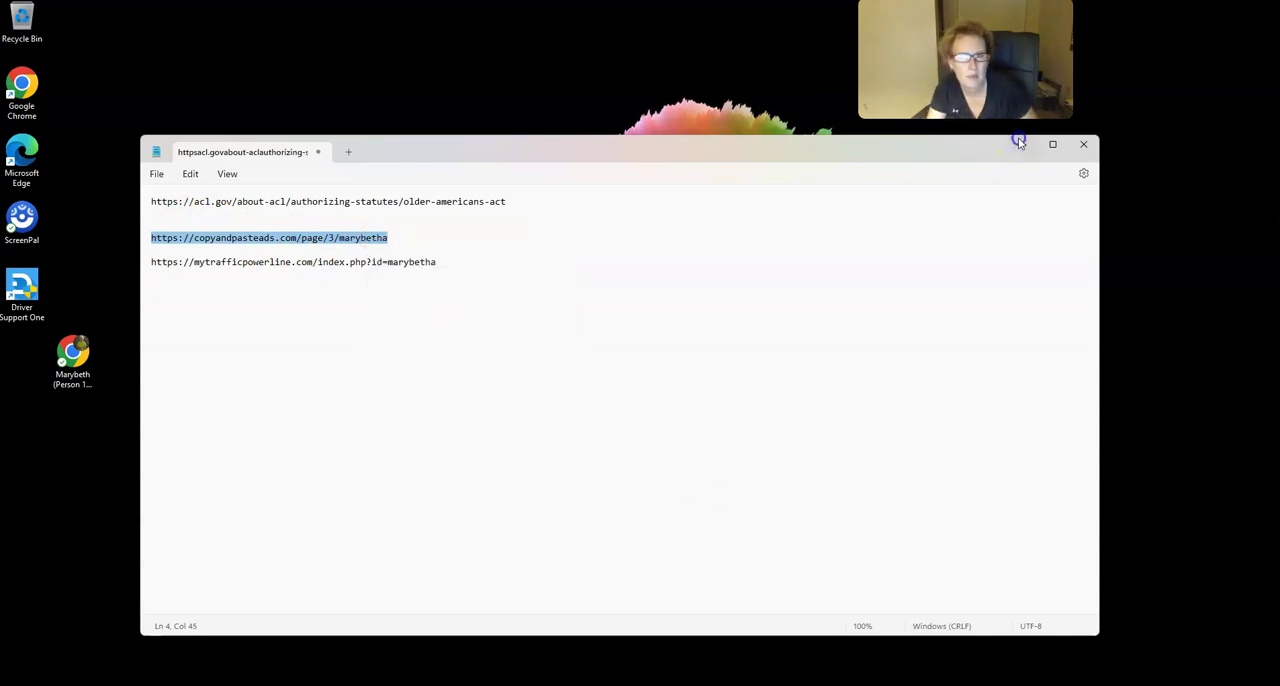
left_click(1021, 144)
double_click(72, 352)
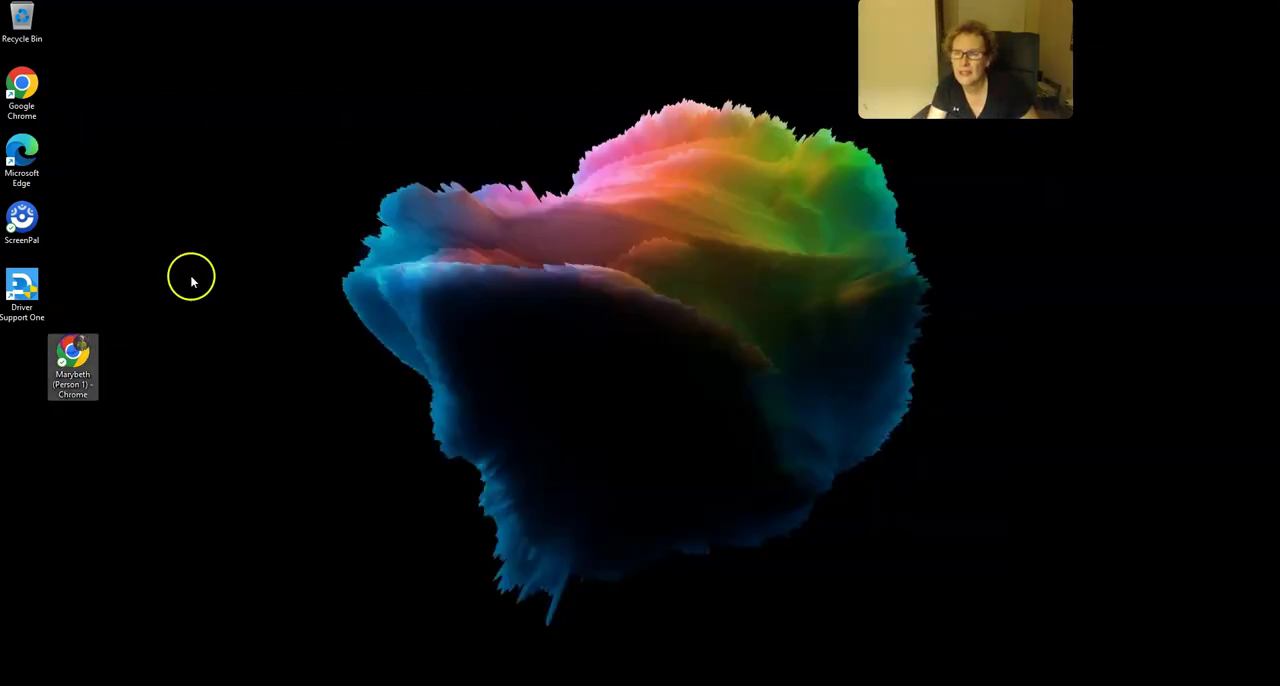
- Load the copied copyandpasteads.com referral link in Chrome's address bar
left_click(263, 74)
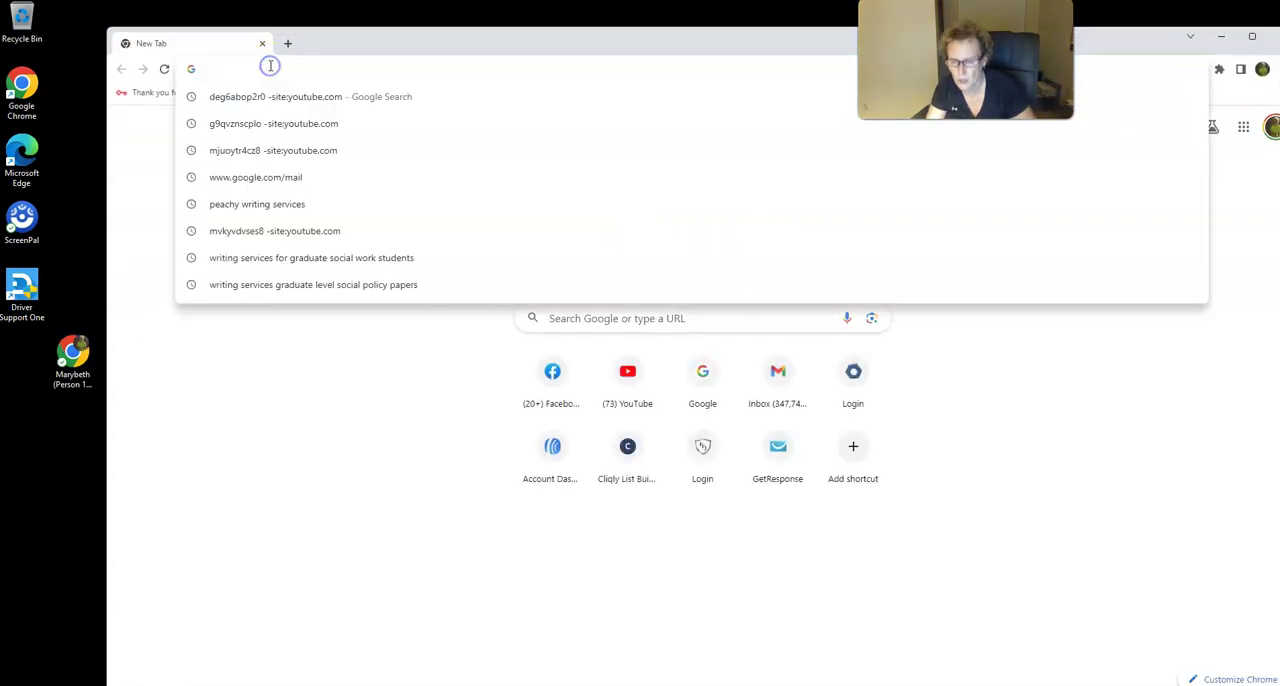
key("ctrl+v")
key("Return")
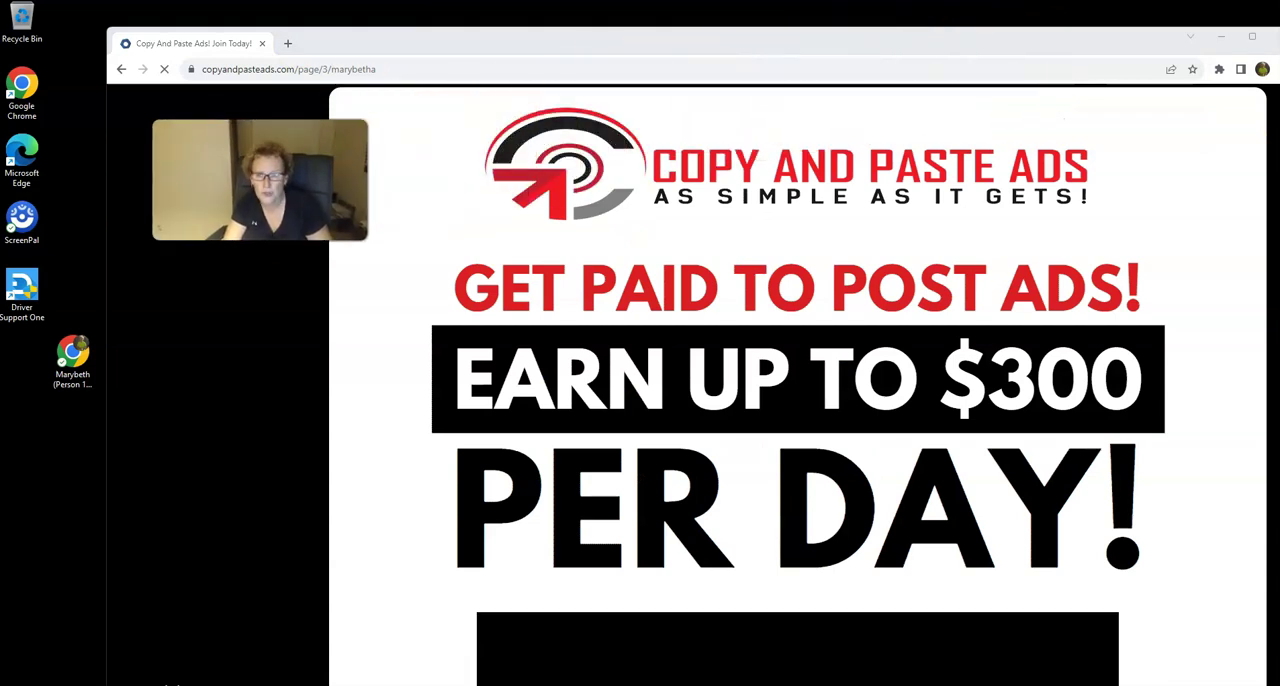
scroll(543, 277, "down", 3)
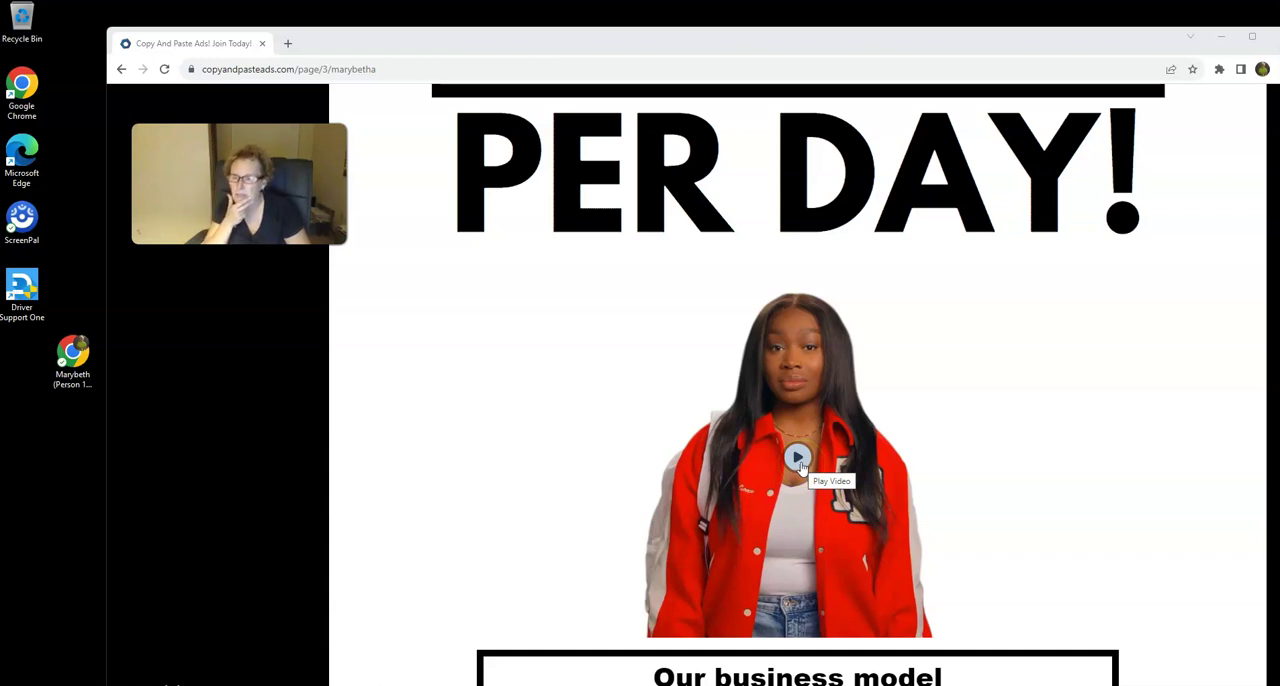
scroll(800, 465, "down", 1)
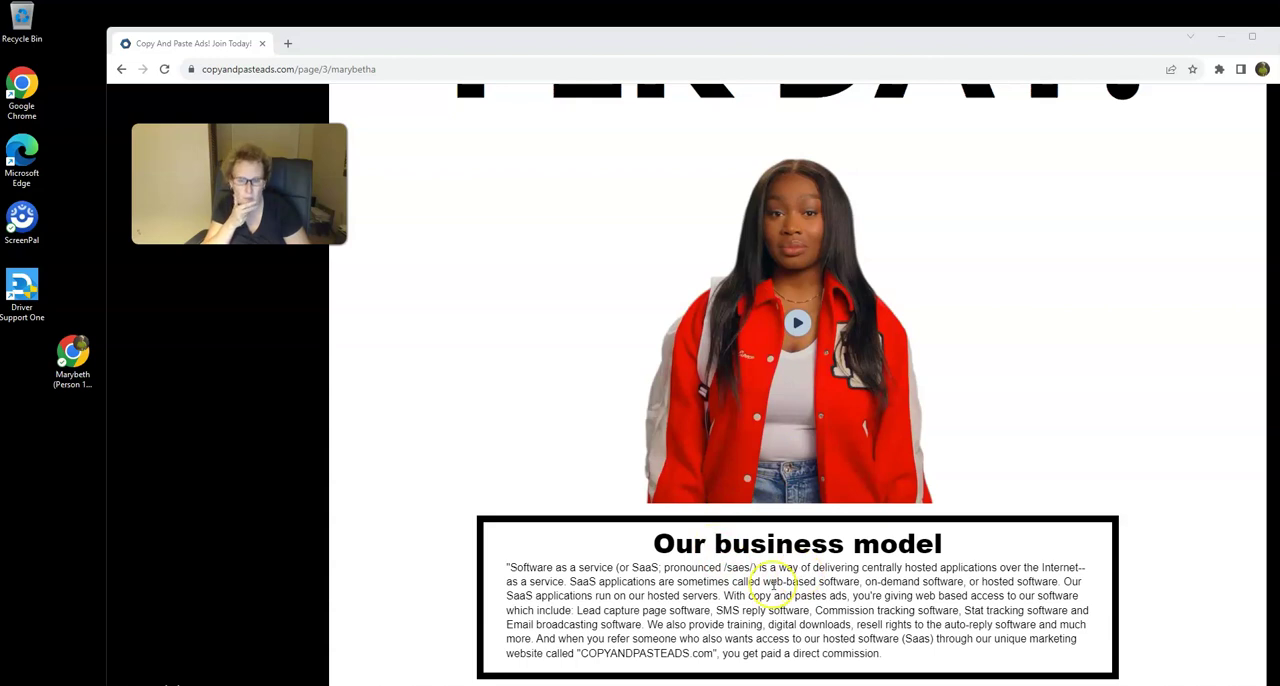
scroll(770, 570, "down", 1)
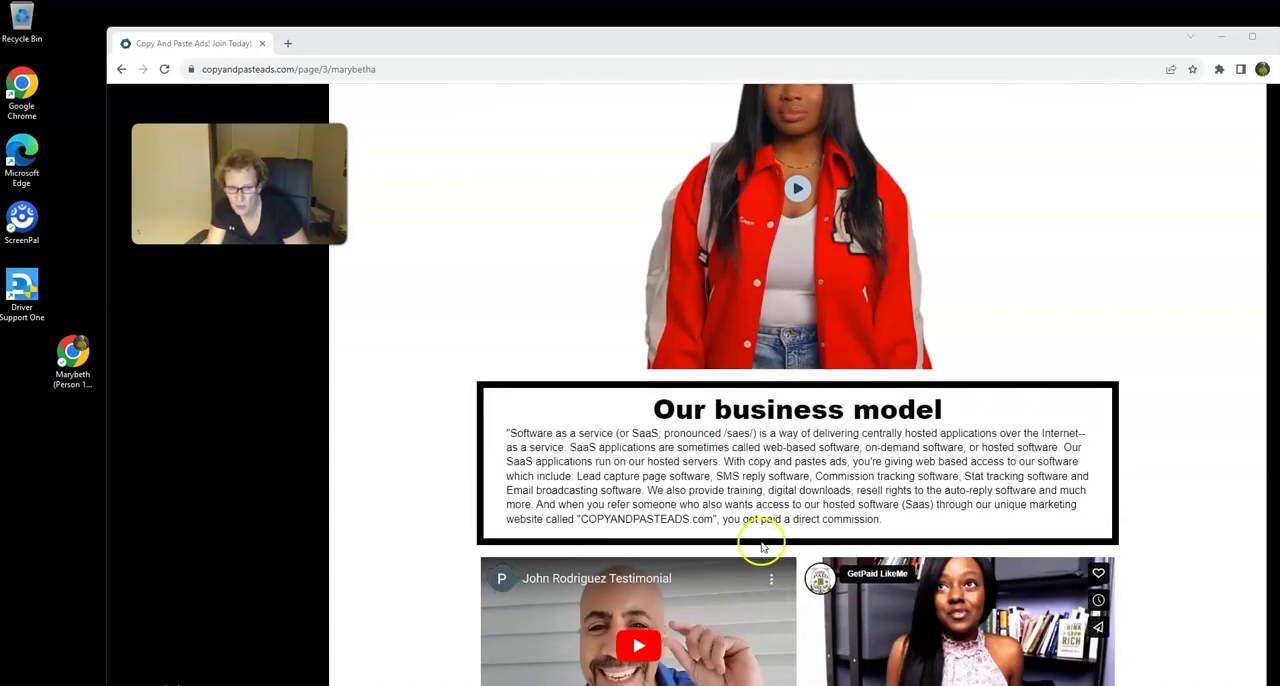
scroll(763, 548, "down", 1)
scroll(761, 546, "down", 2)
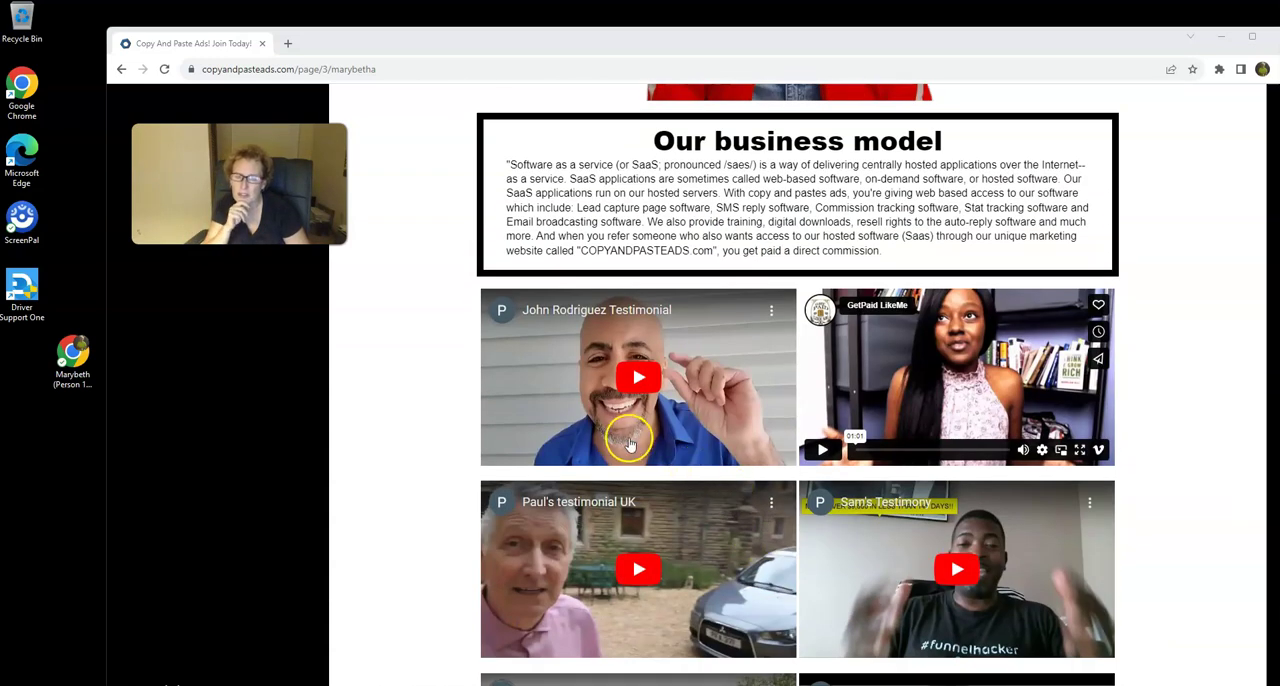
scroll(683, 585, "down", 1)
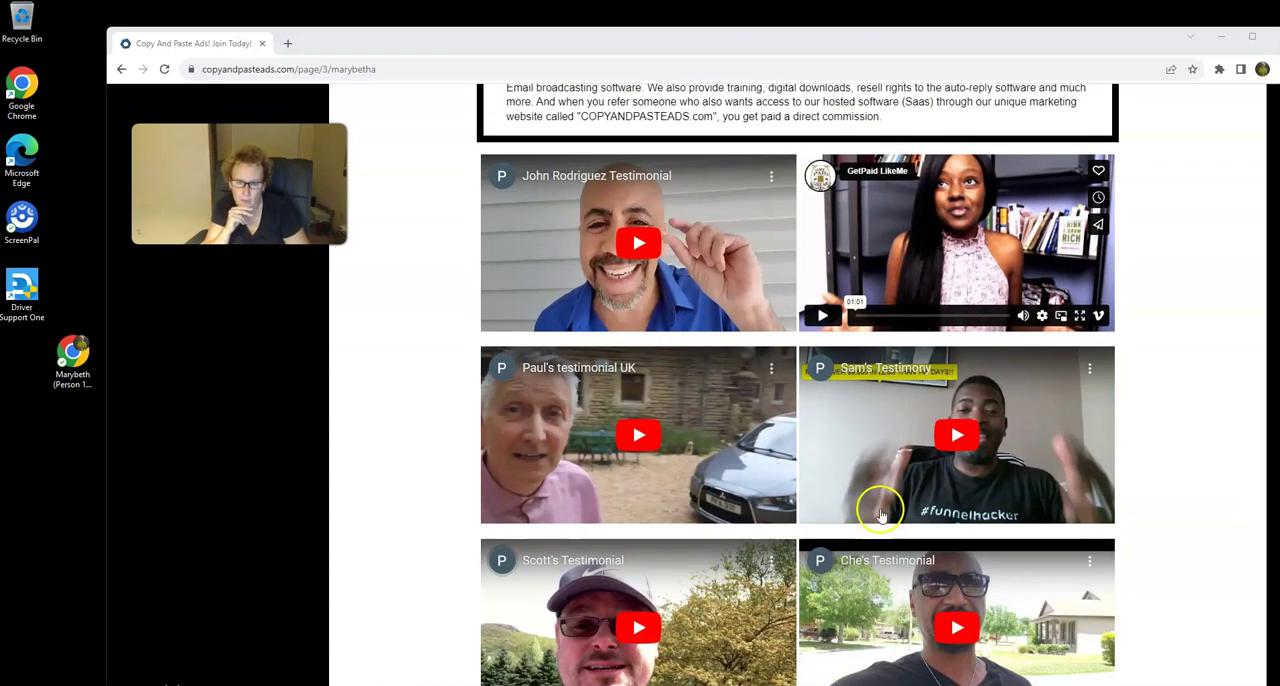
scroll(643, 606, "down", 1)
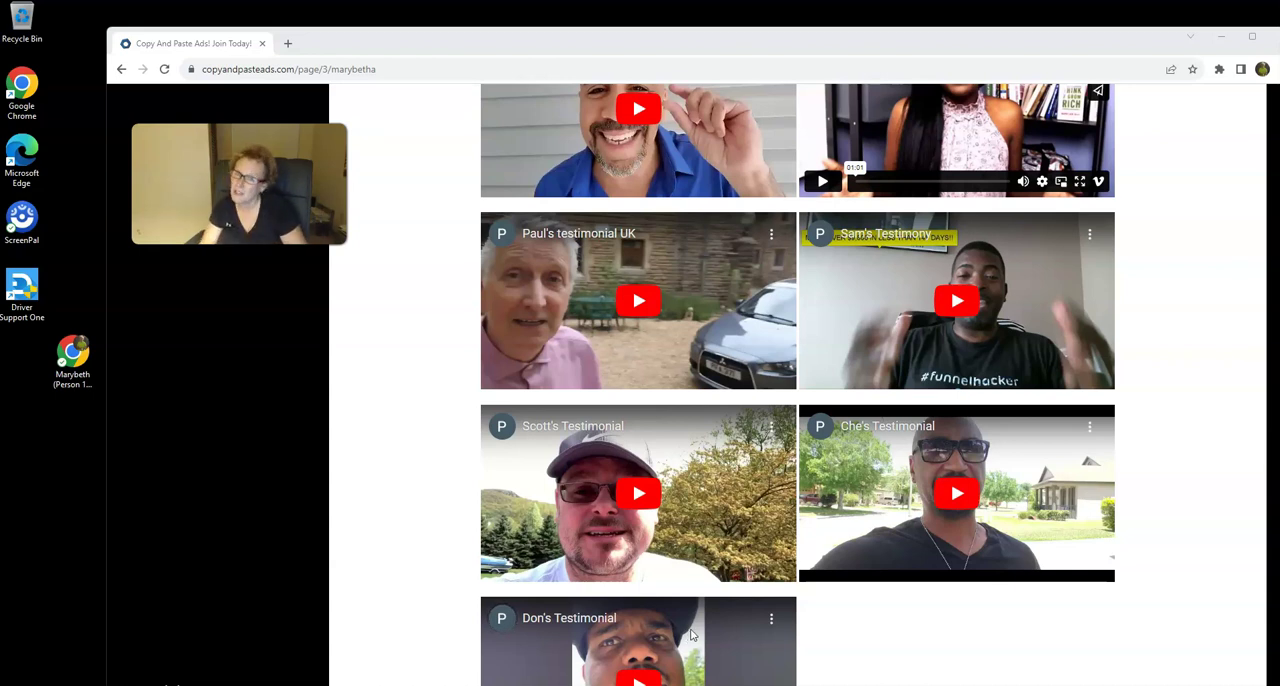
scroll(758, 548, "up", 2)
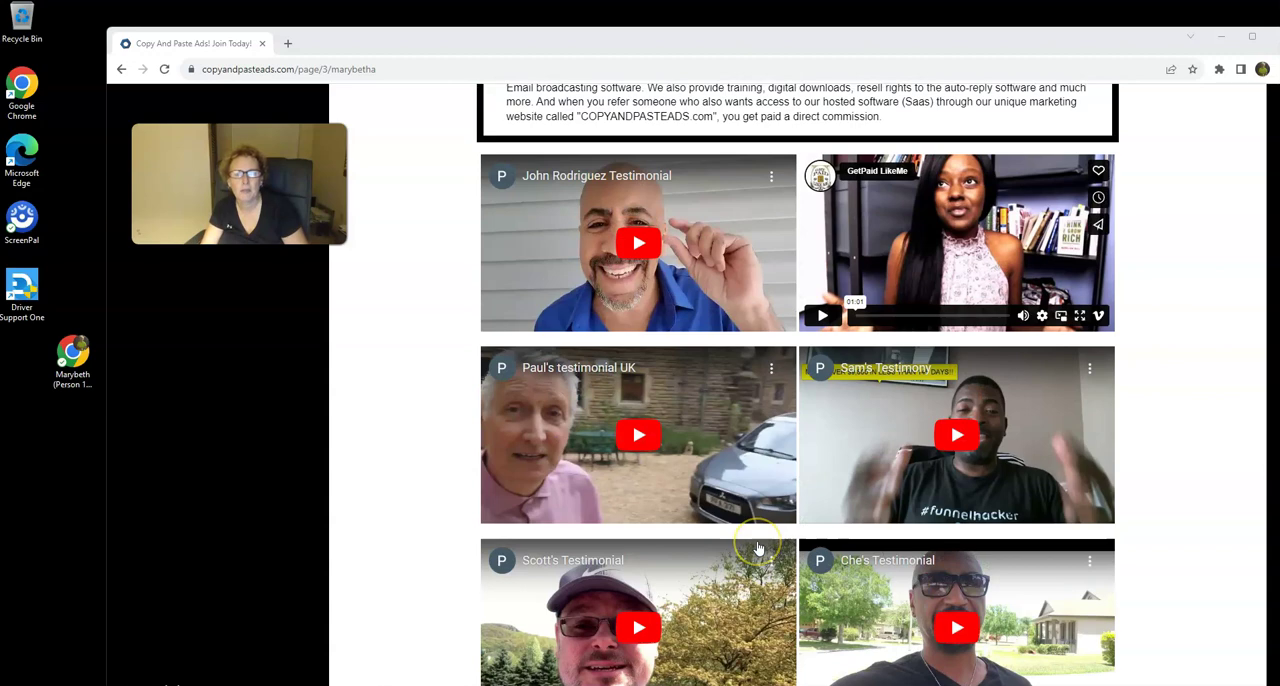
scroll(758, 548, "down", 4)
scroll(758, 548, "down", 3)
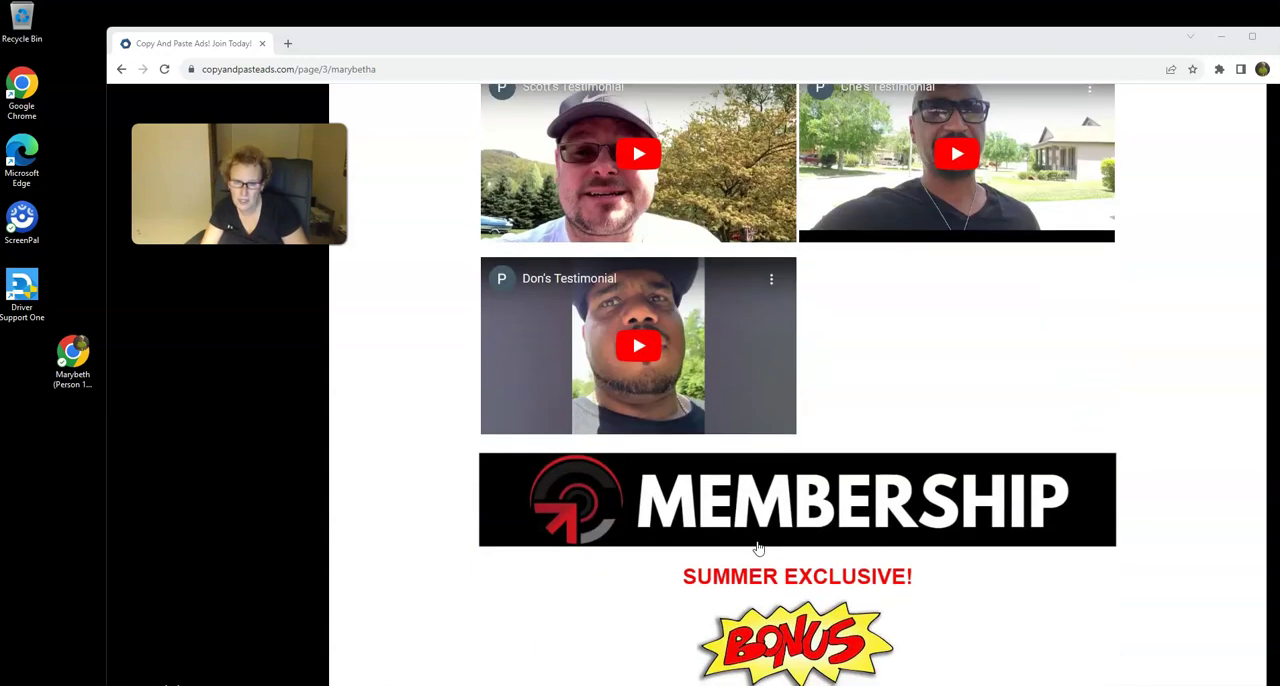
scroll(758, 548, "down", 3)
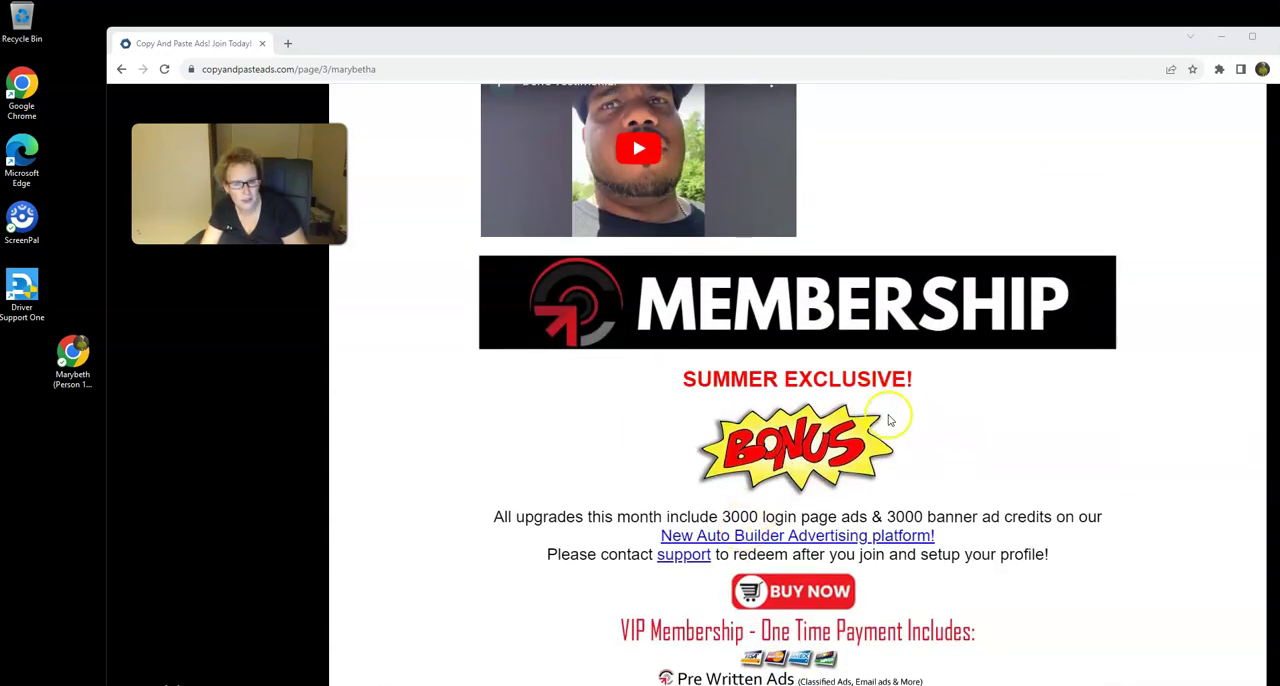
scroll(890, 420, "down", 3)
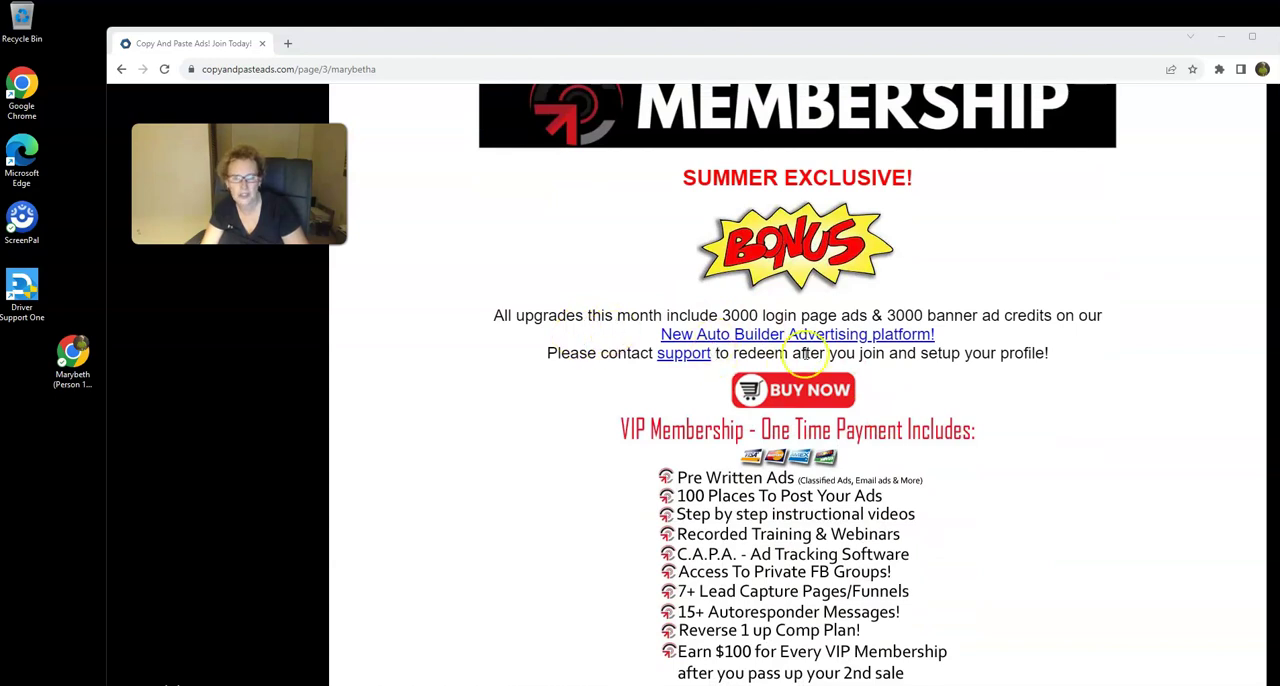
scroll(785, 346, "down", 3)
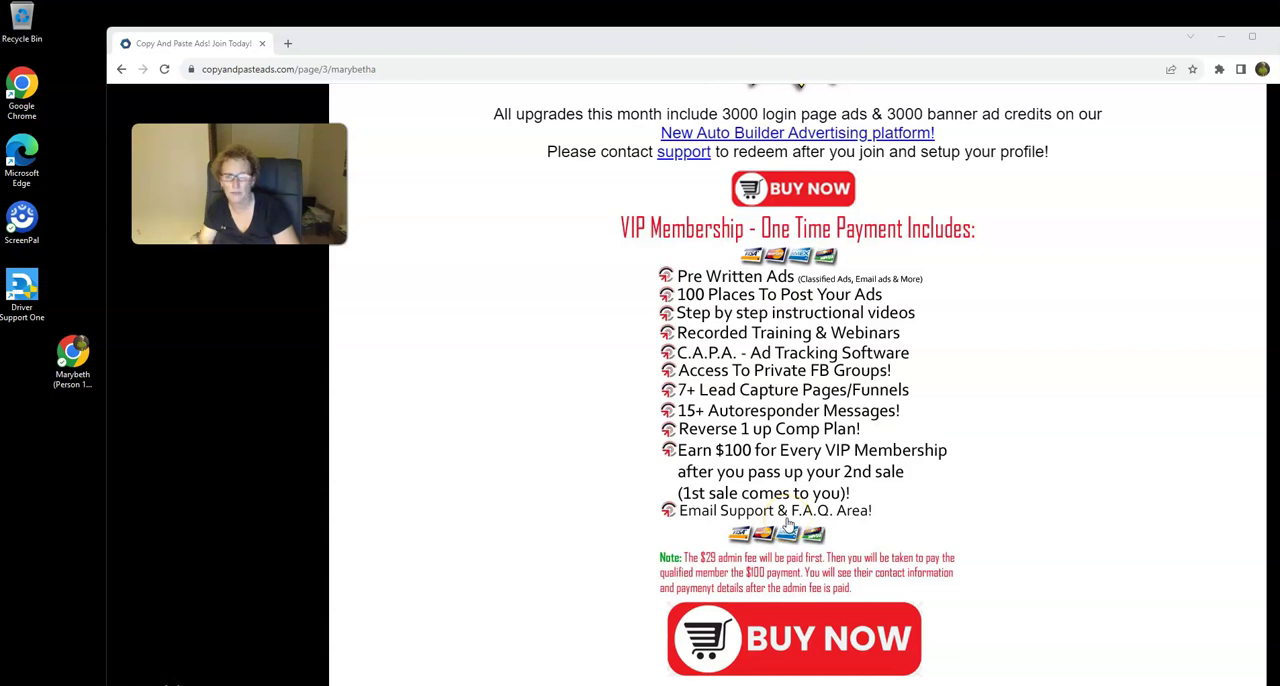
scroll(775, 480, "down", 3)
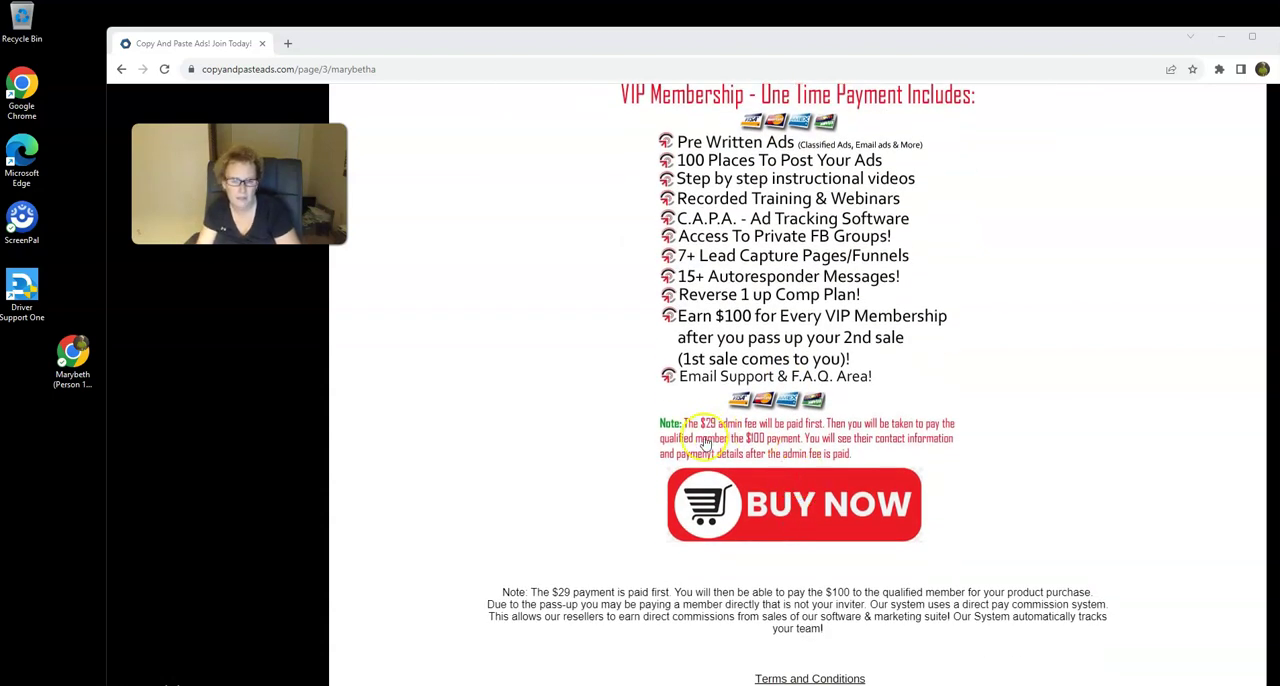
scroll(1020, 470, "down", 2)
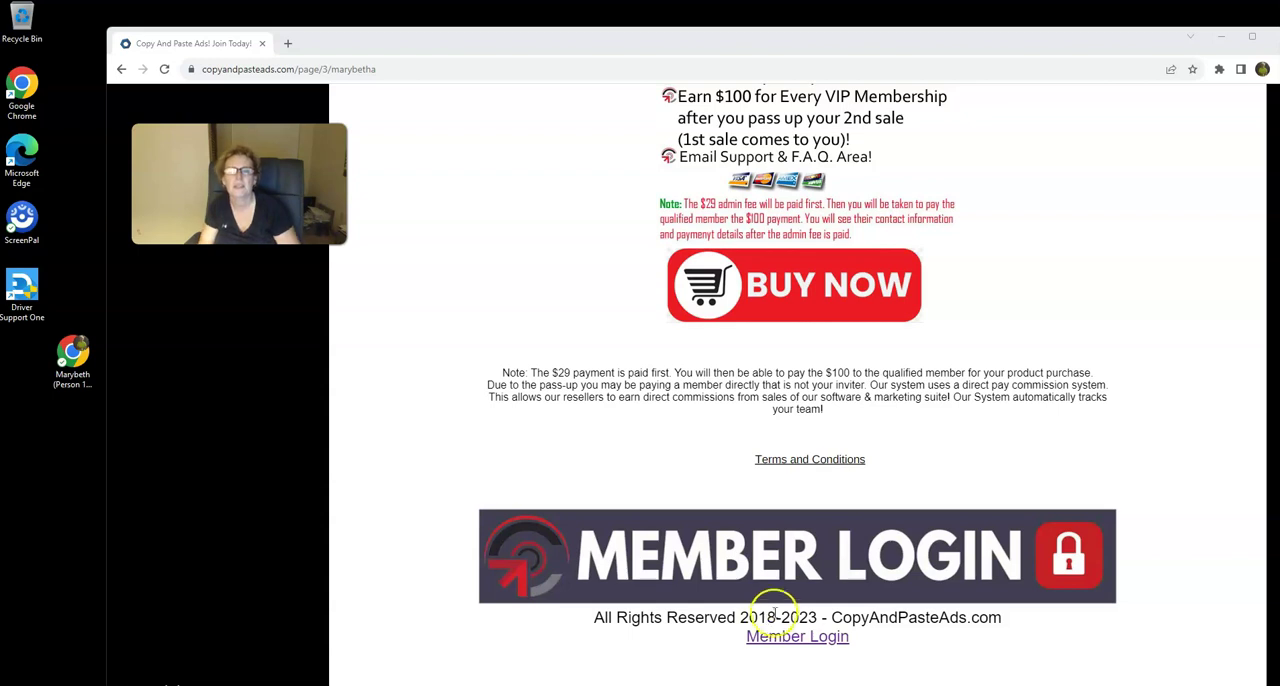
left_click(866, 300)
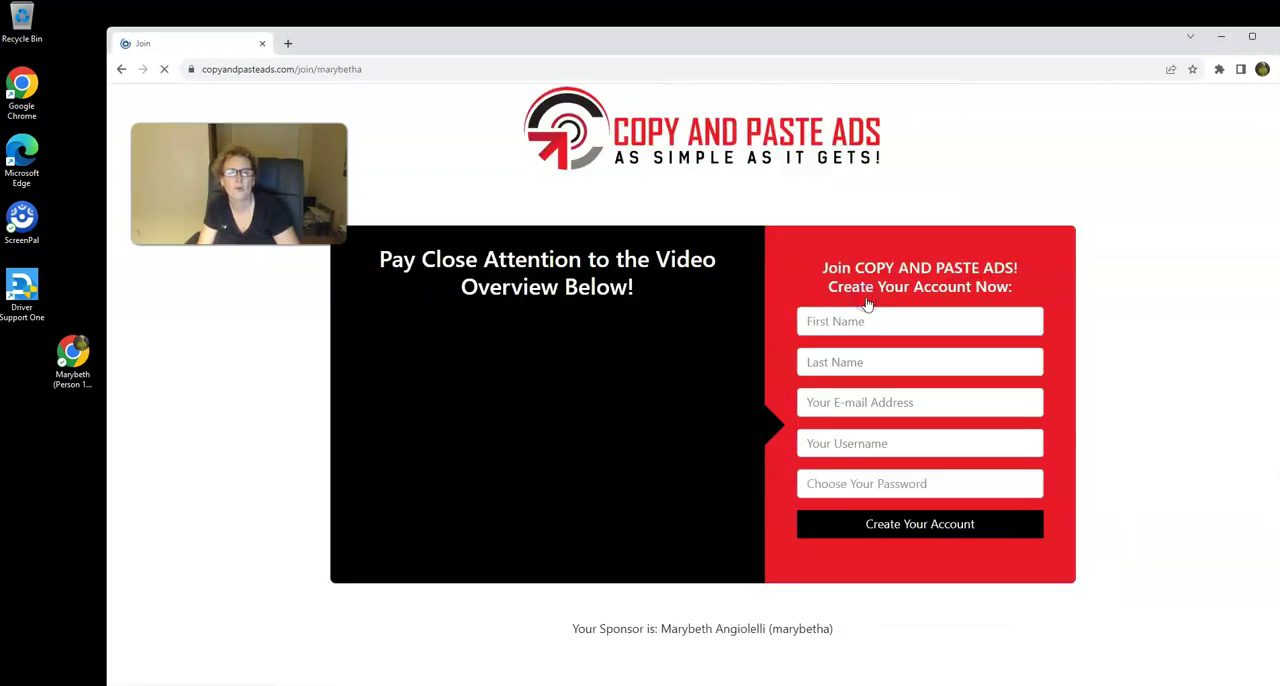